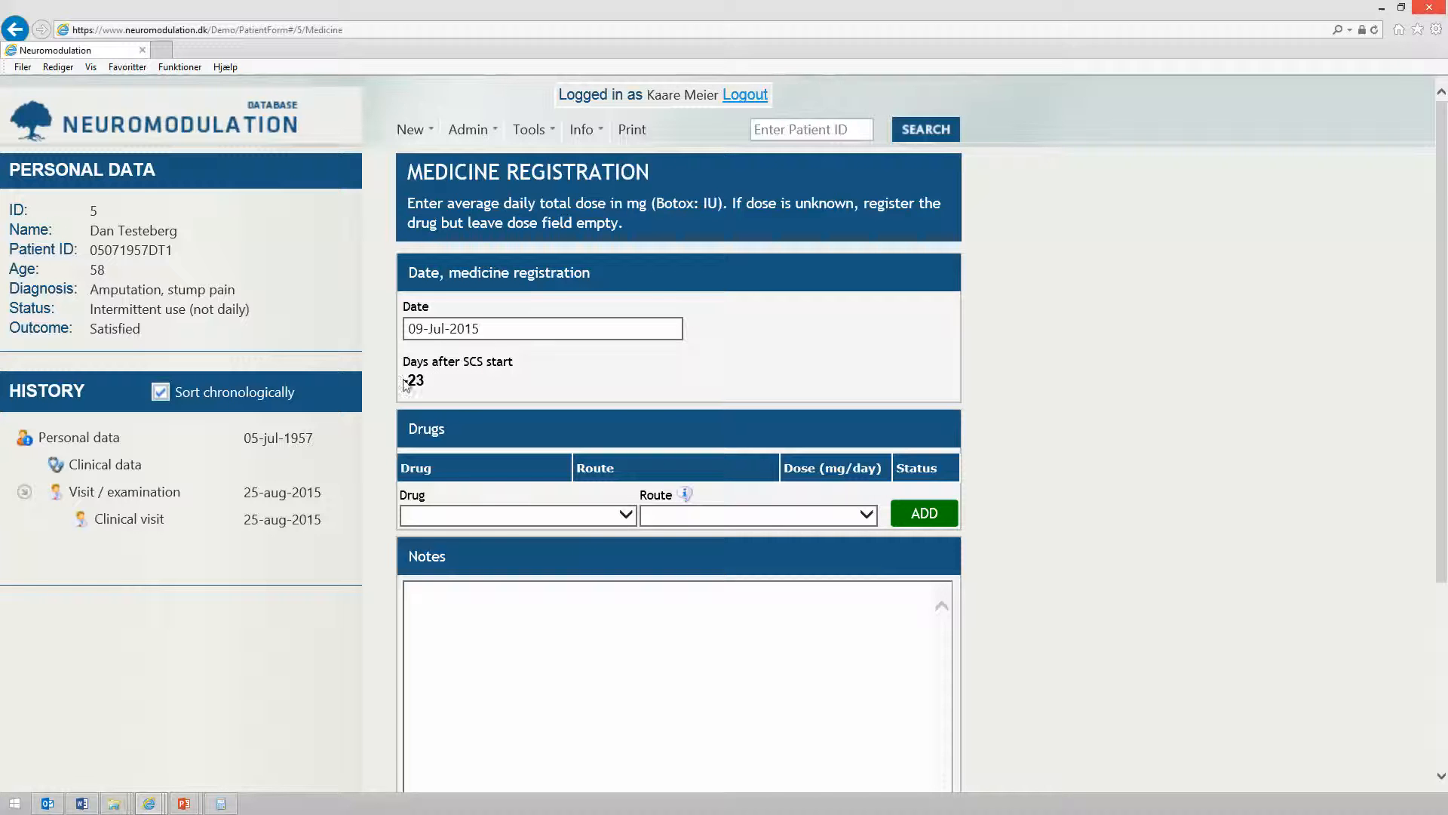
# Add Morphine with the Enteral (PO, BU, IN, PR) route to the drug list and set its dose to 50 mg/day
pyautogui.scroll(-2, 427, 400)
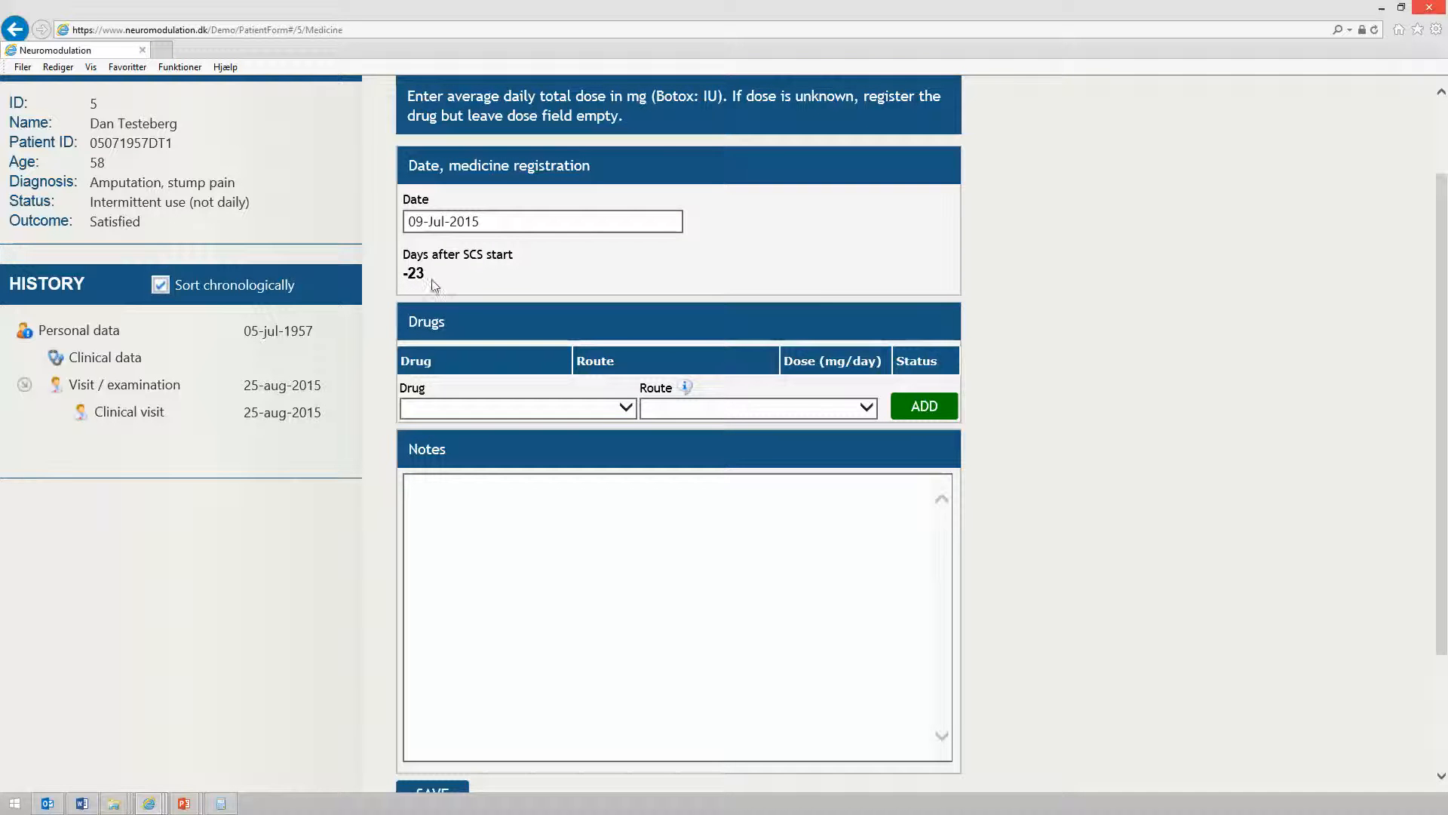
pyautogui.click(625, 408)
pyautogui.scroll(-5, 483, 475)
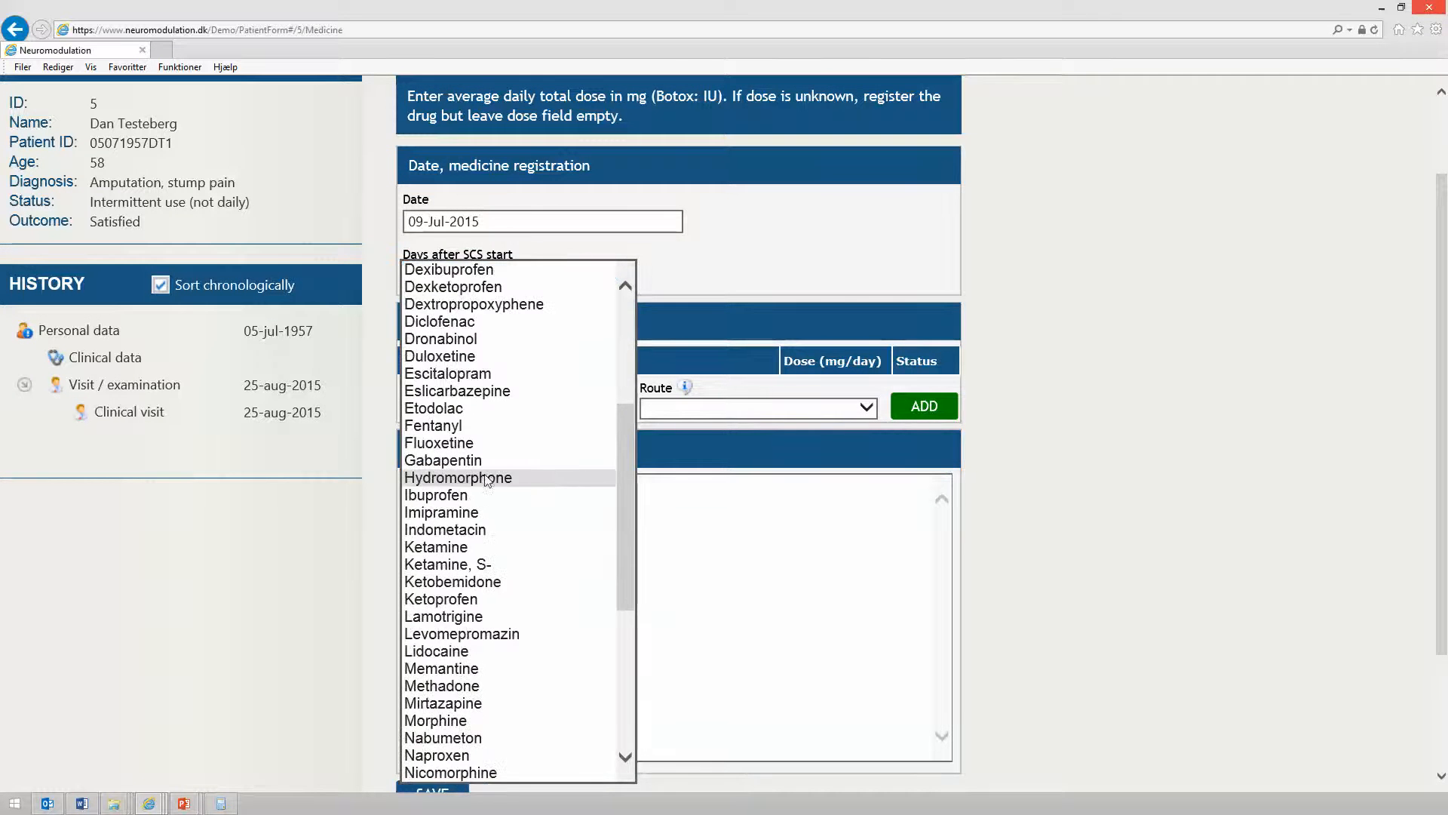
pyautogui.scroll(-2, 486, 479)
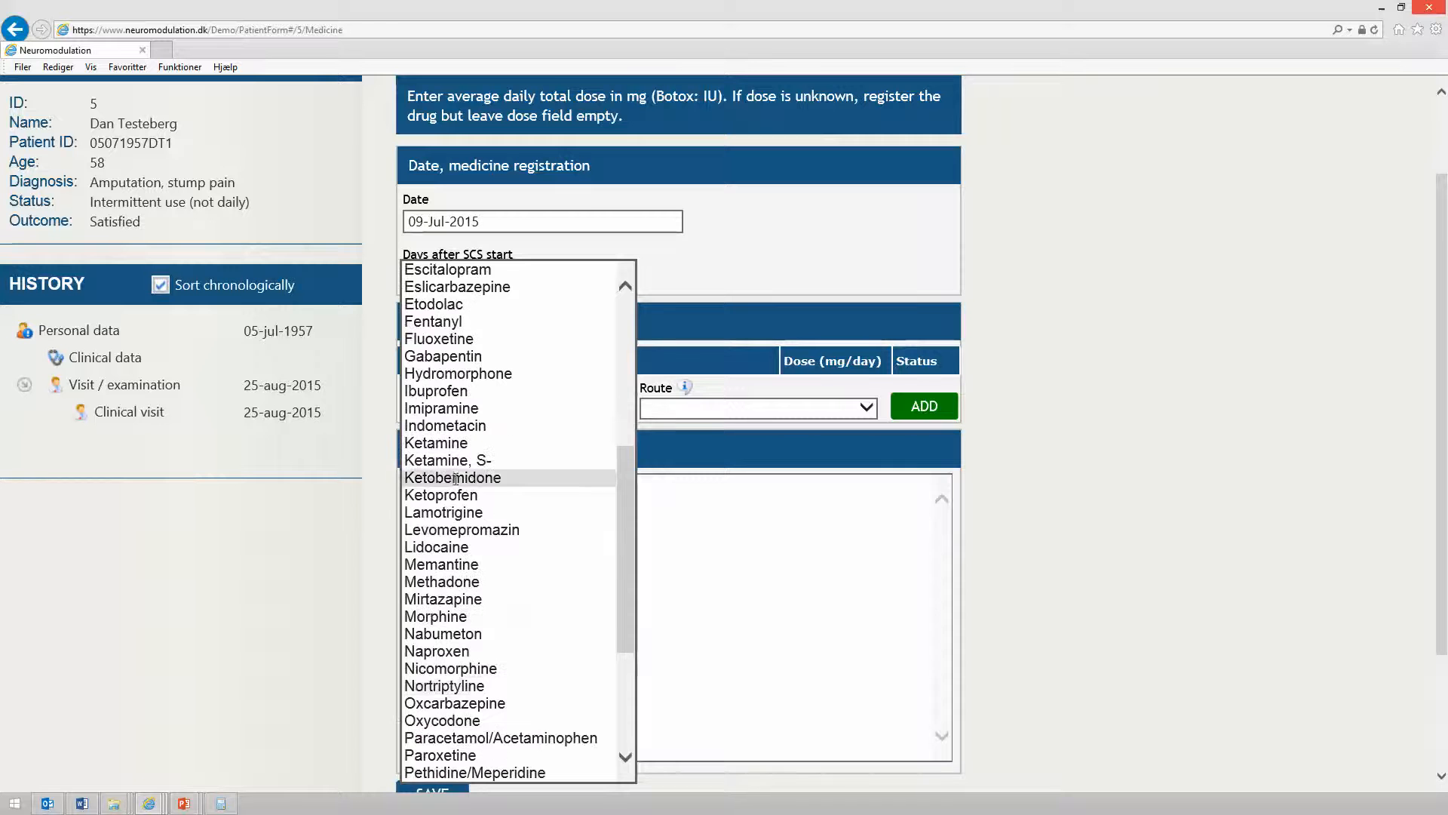
pyautogui.click(470, 616)
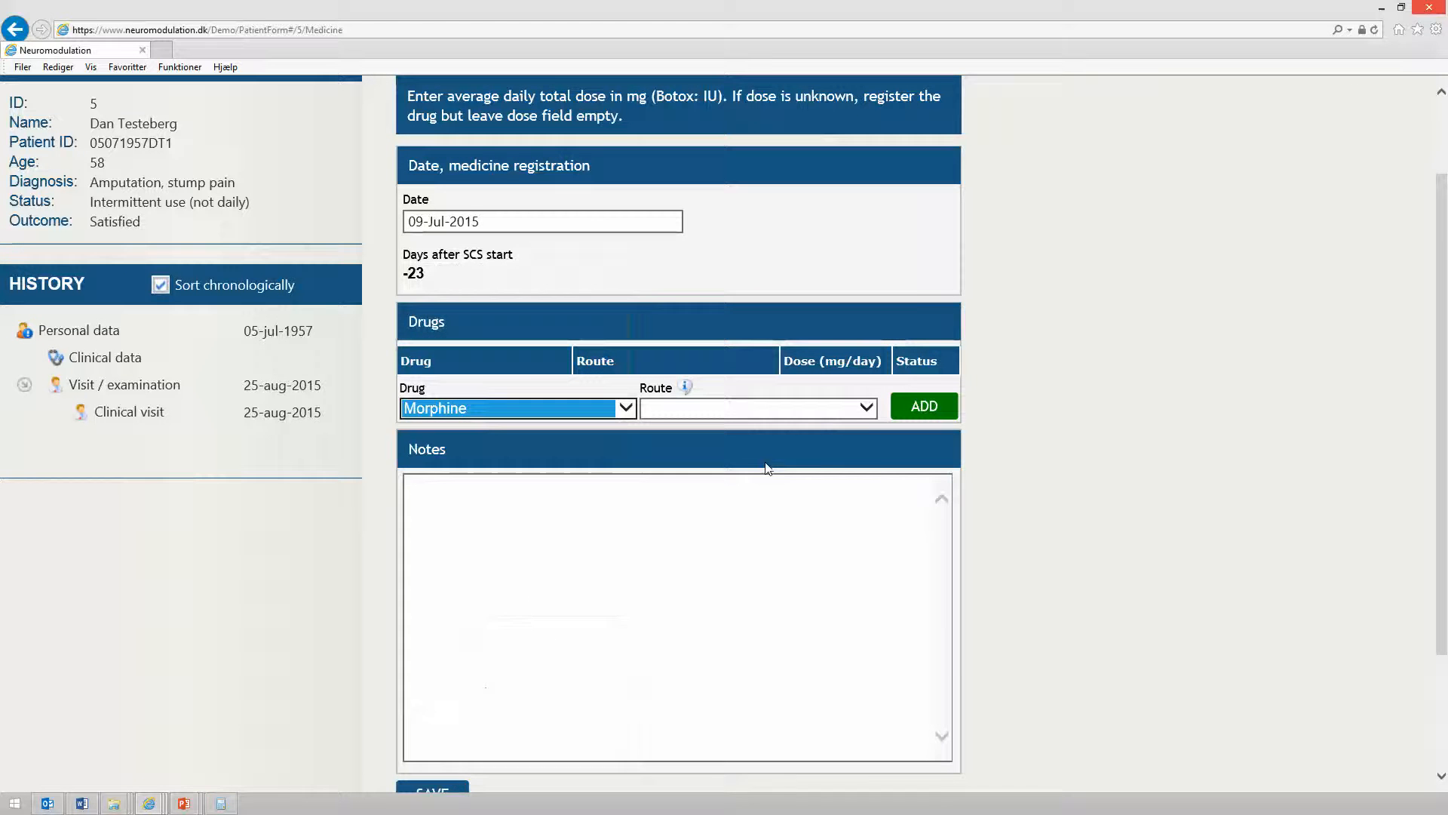
pyautogui.click(866, 410)
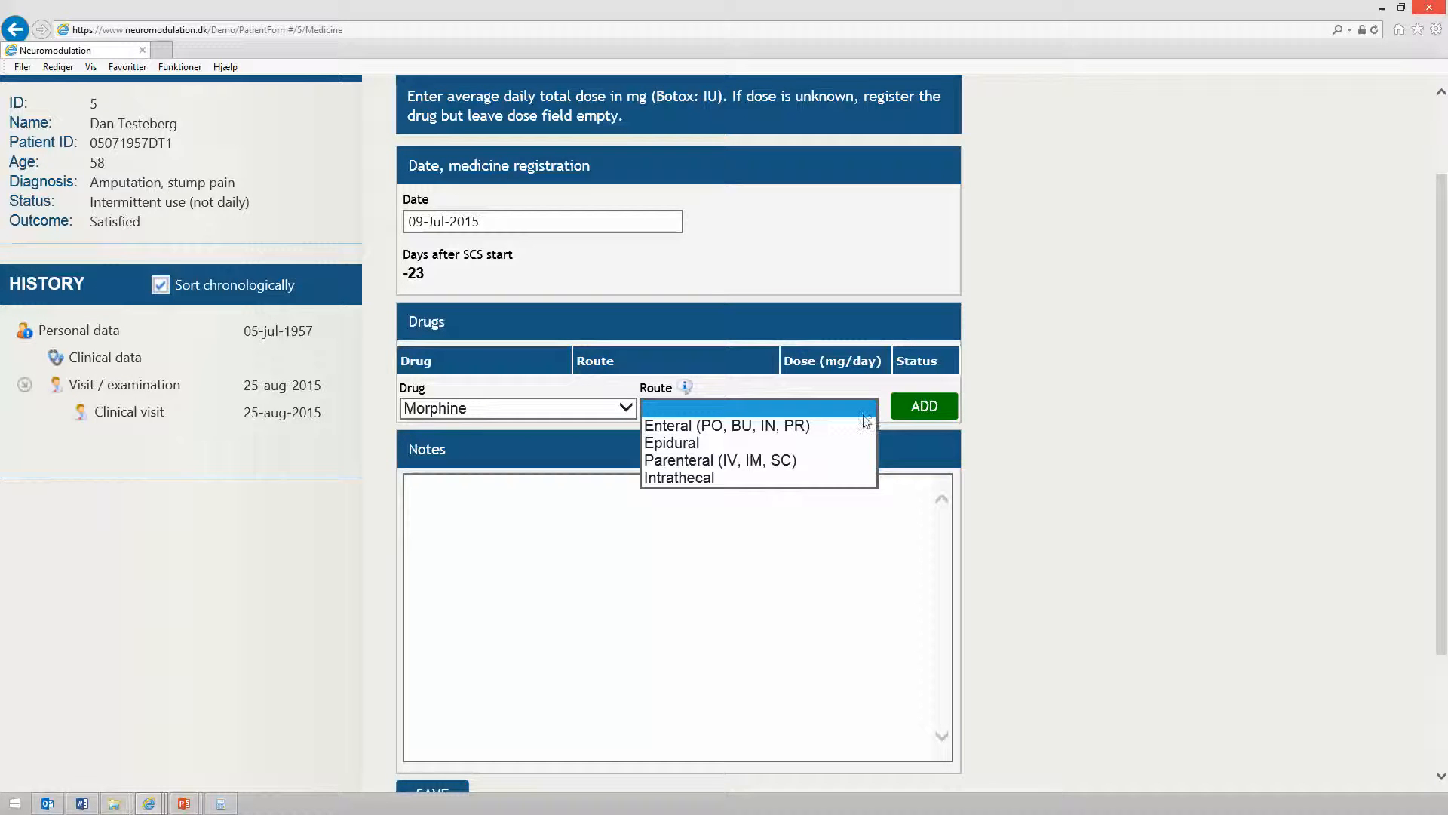
pyautogui.click(862, 426)
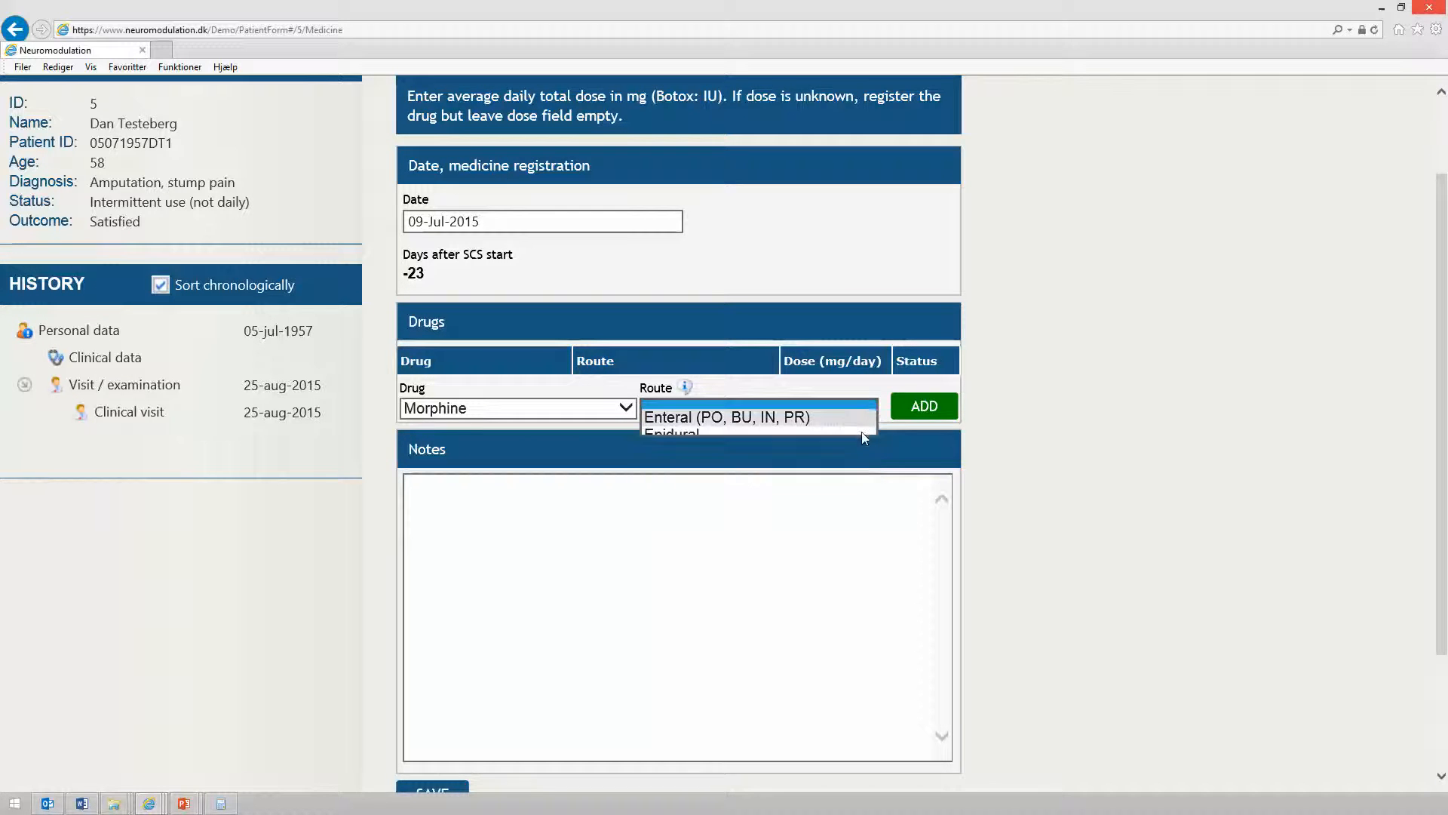
pyautogui.click(936, 415)
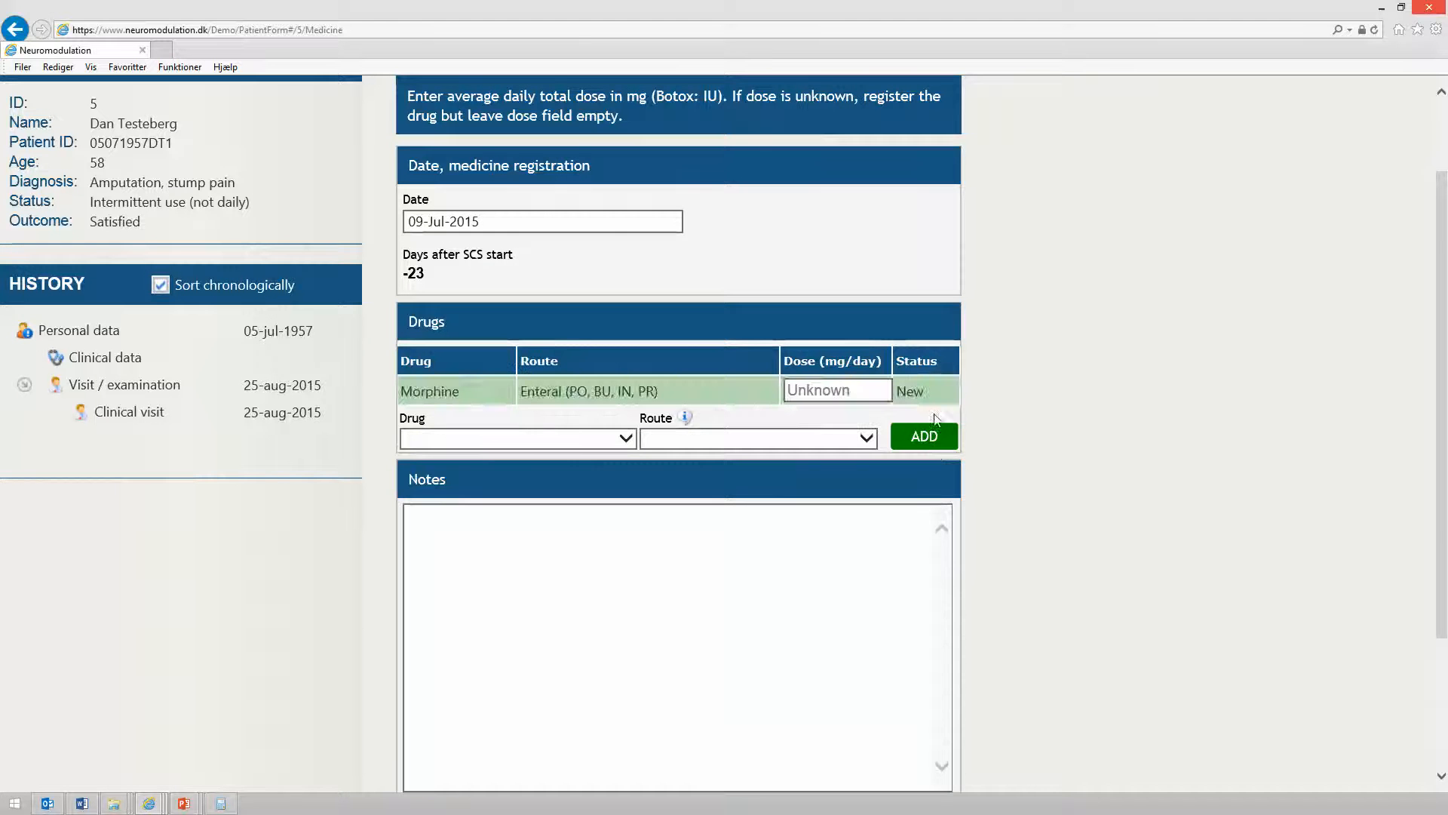
pyautogui.click(847, 390)
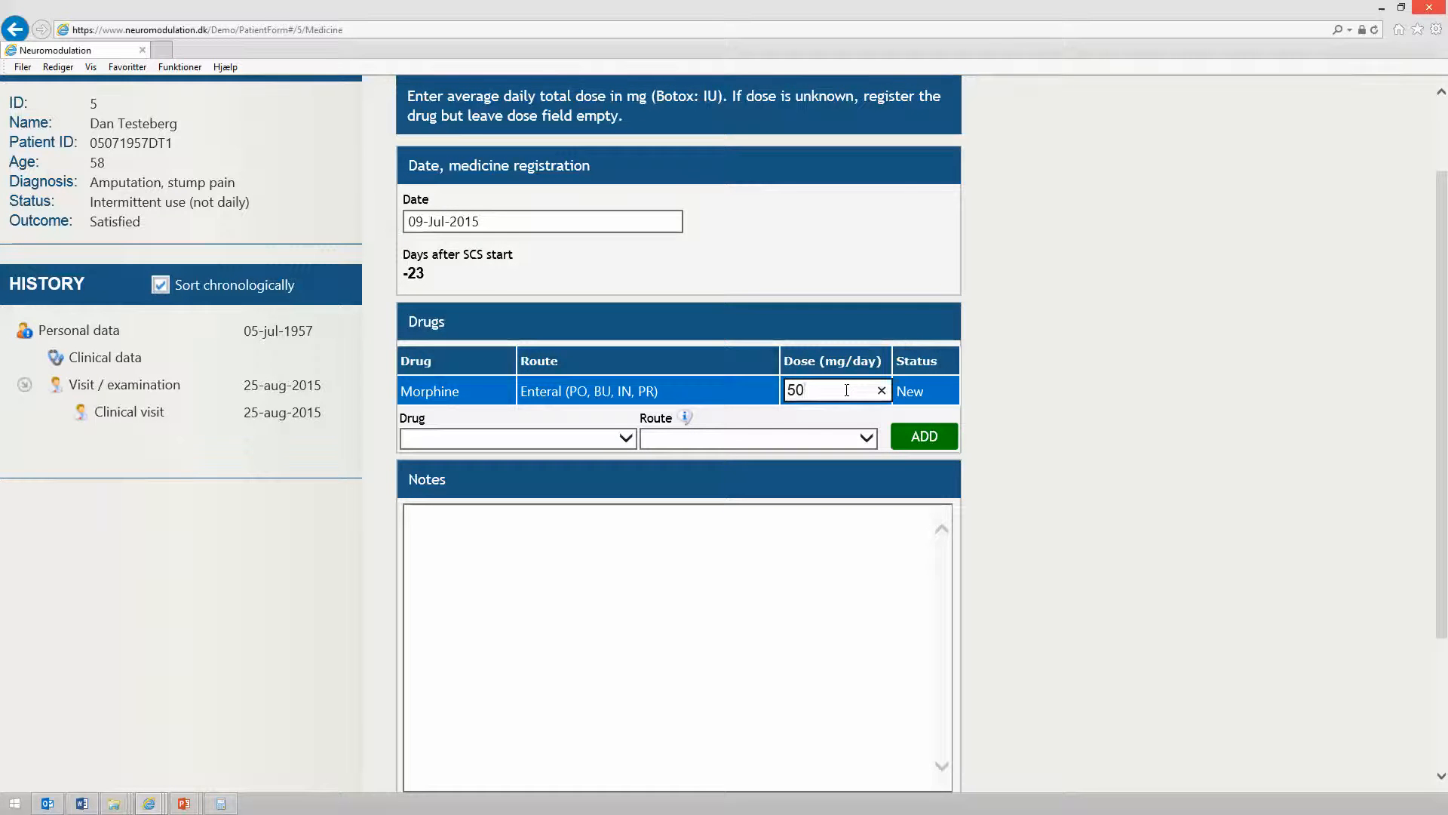
# Add Ibuprofen with the Enteral (PO, BU, IN, PR) route and set its dose to 1200 mg/day
pyautogui.click(629, 439)
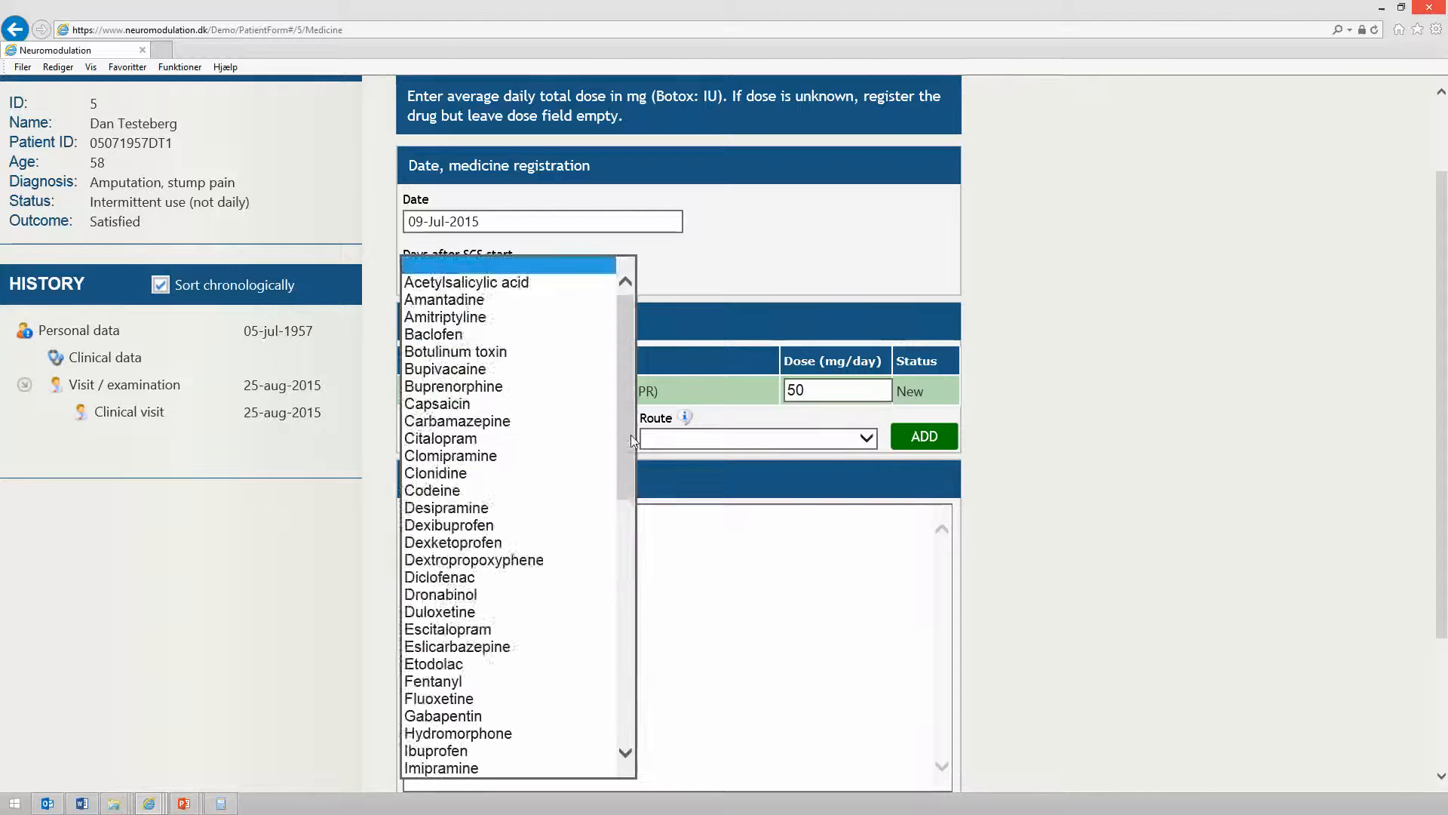
pyautogui.scroll(-5, 552, 527)
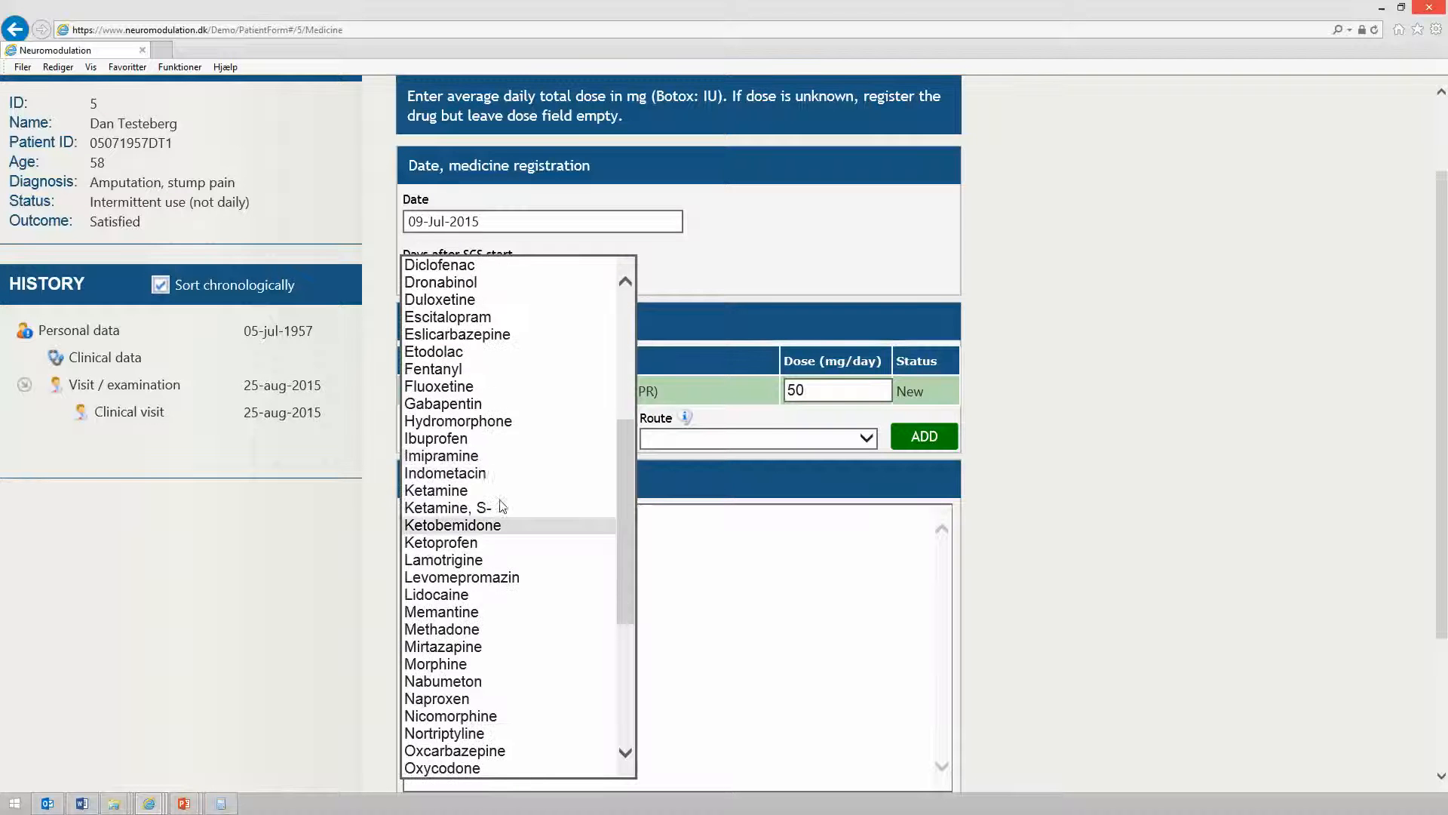
pyautogui.click(488, 438)
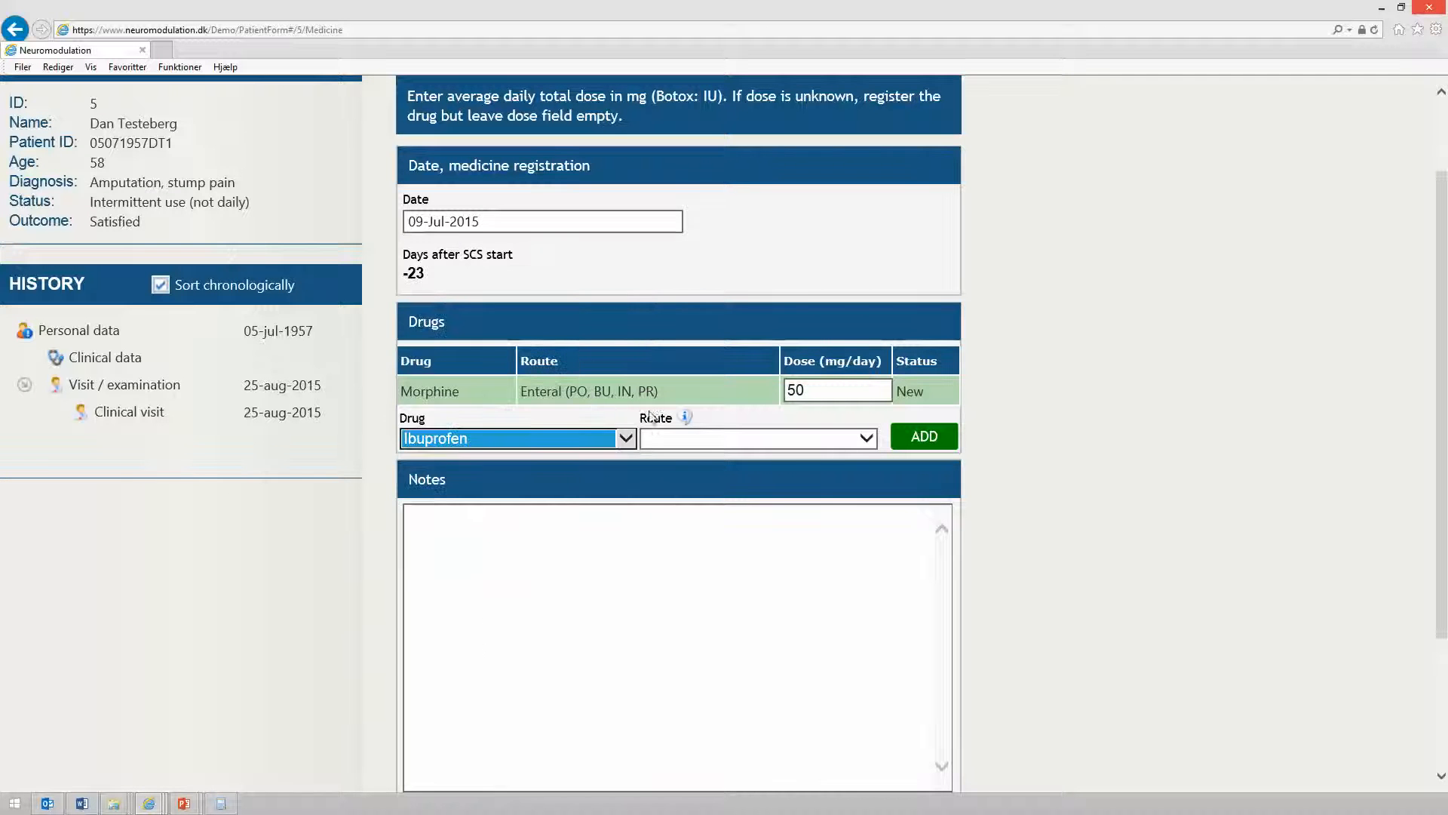
pyautogui.click(813, 446)
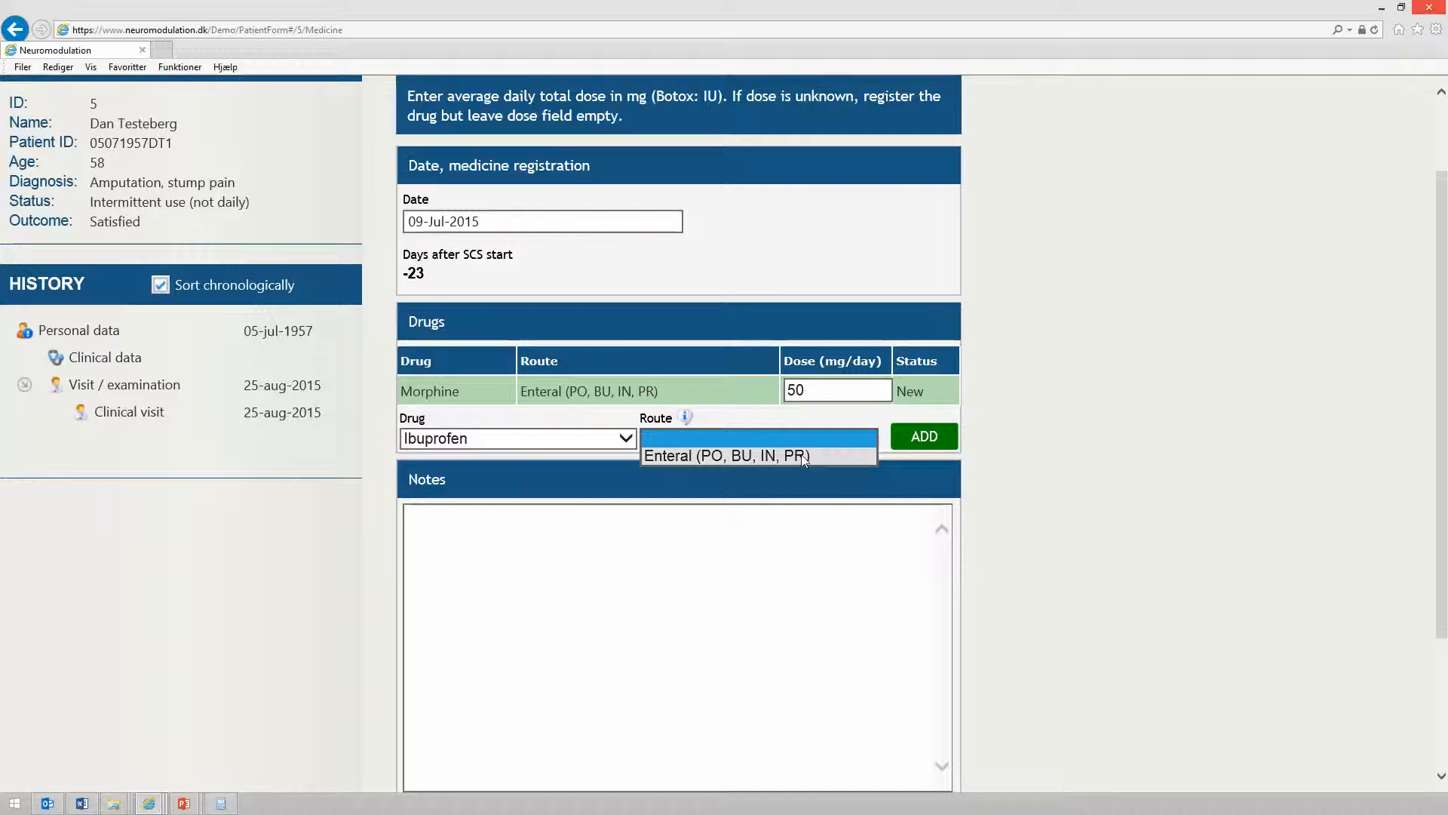
pyautogui.click(801, 455)
pyautogui.click(911, 435)
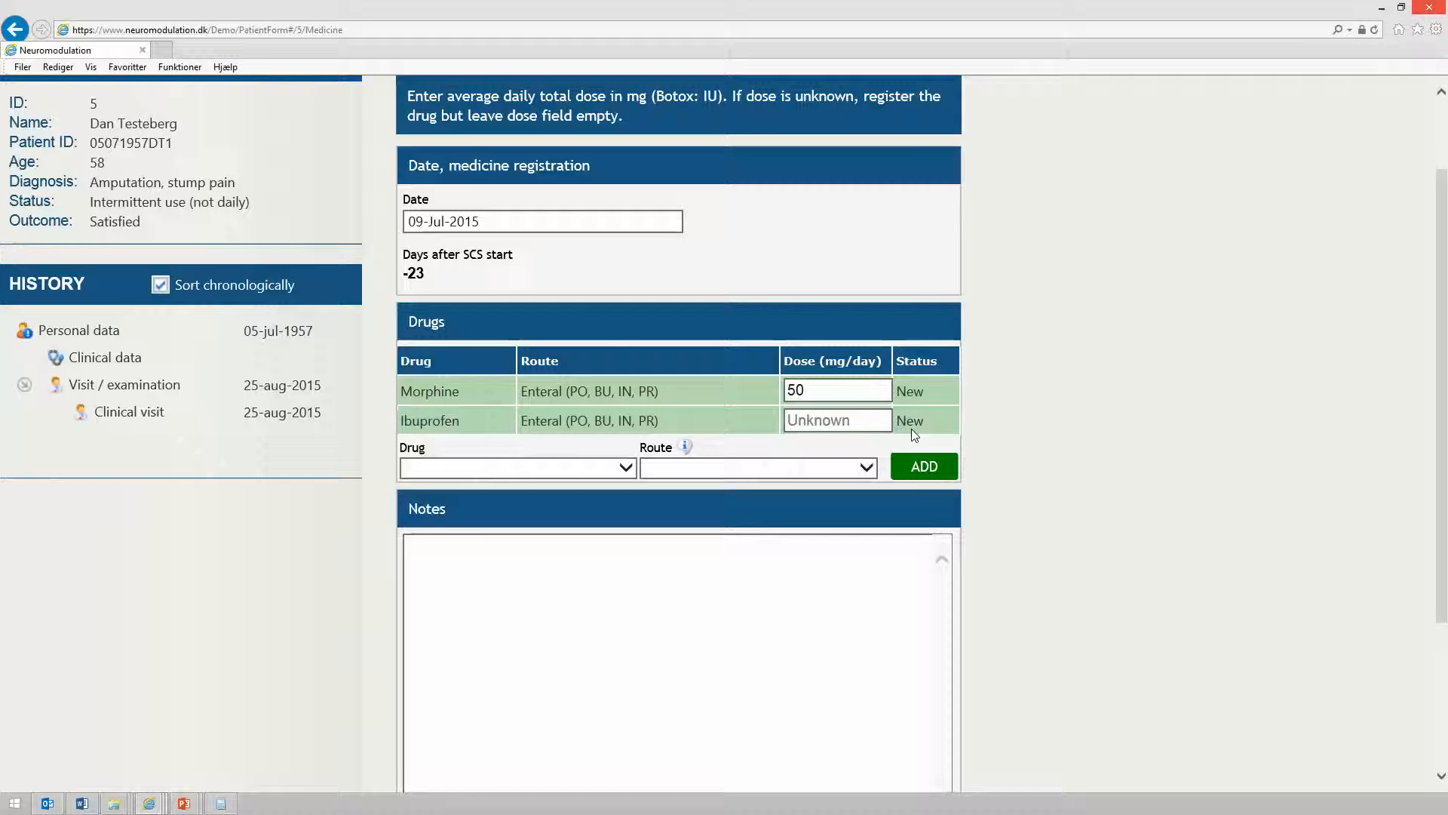
pyautogui.click(851, 421)
pyautogui.write('1200')
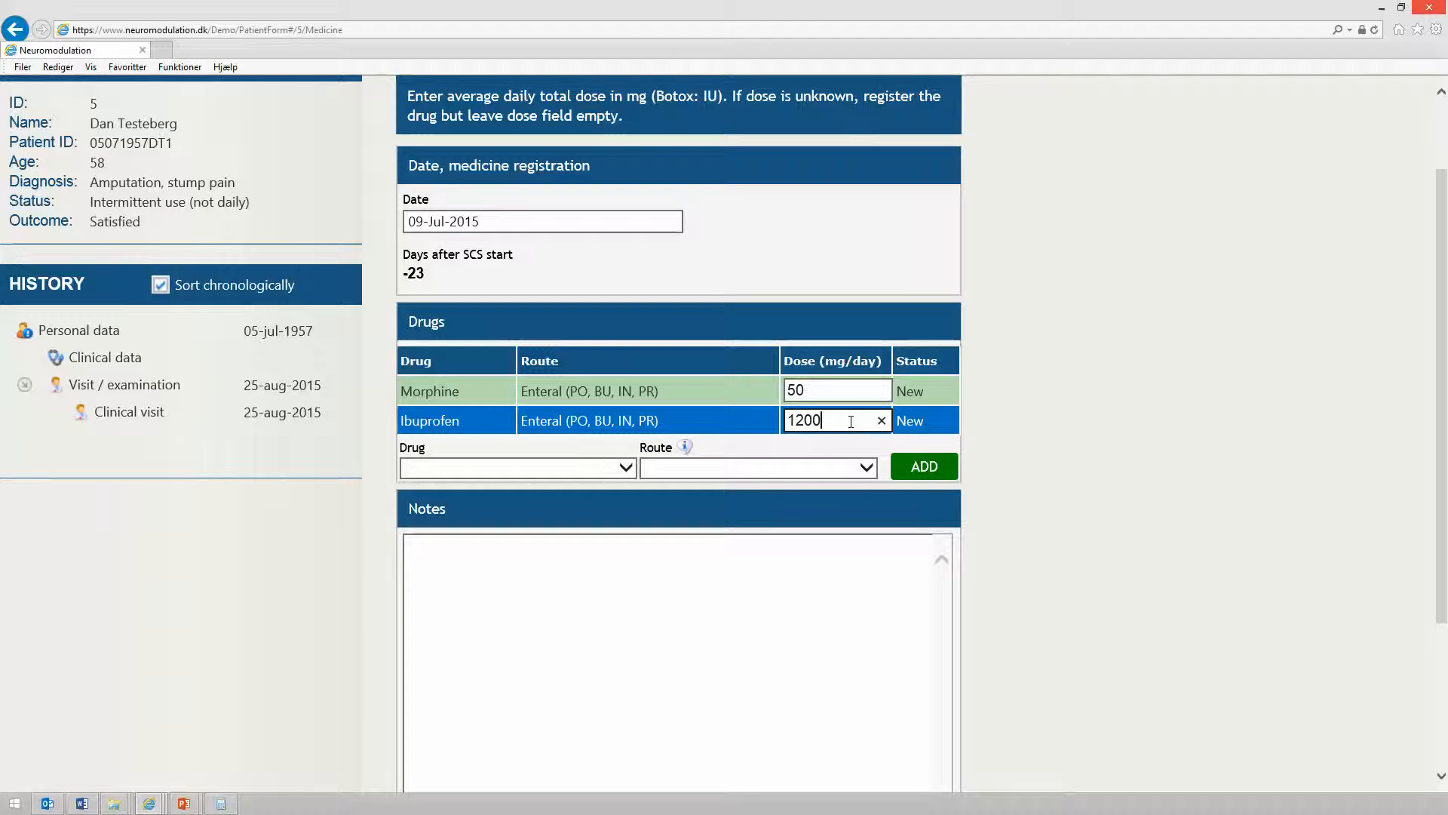
# Add Fentanyl with the Transdermal route to the drug list
pyautogui.click(627, 469)
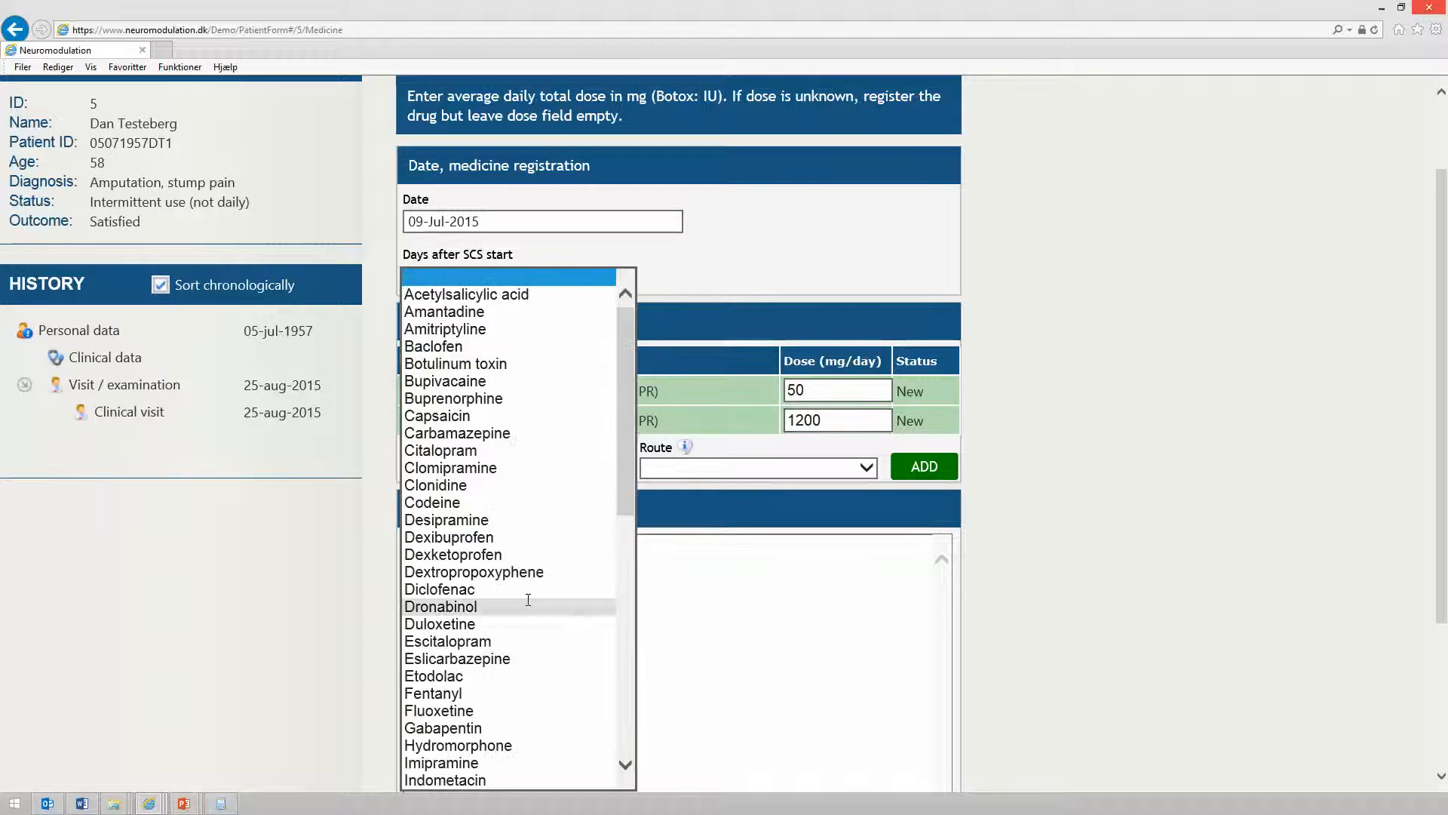
pyautogui.click(471, 692)
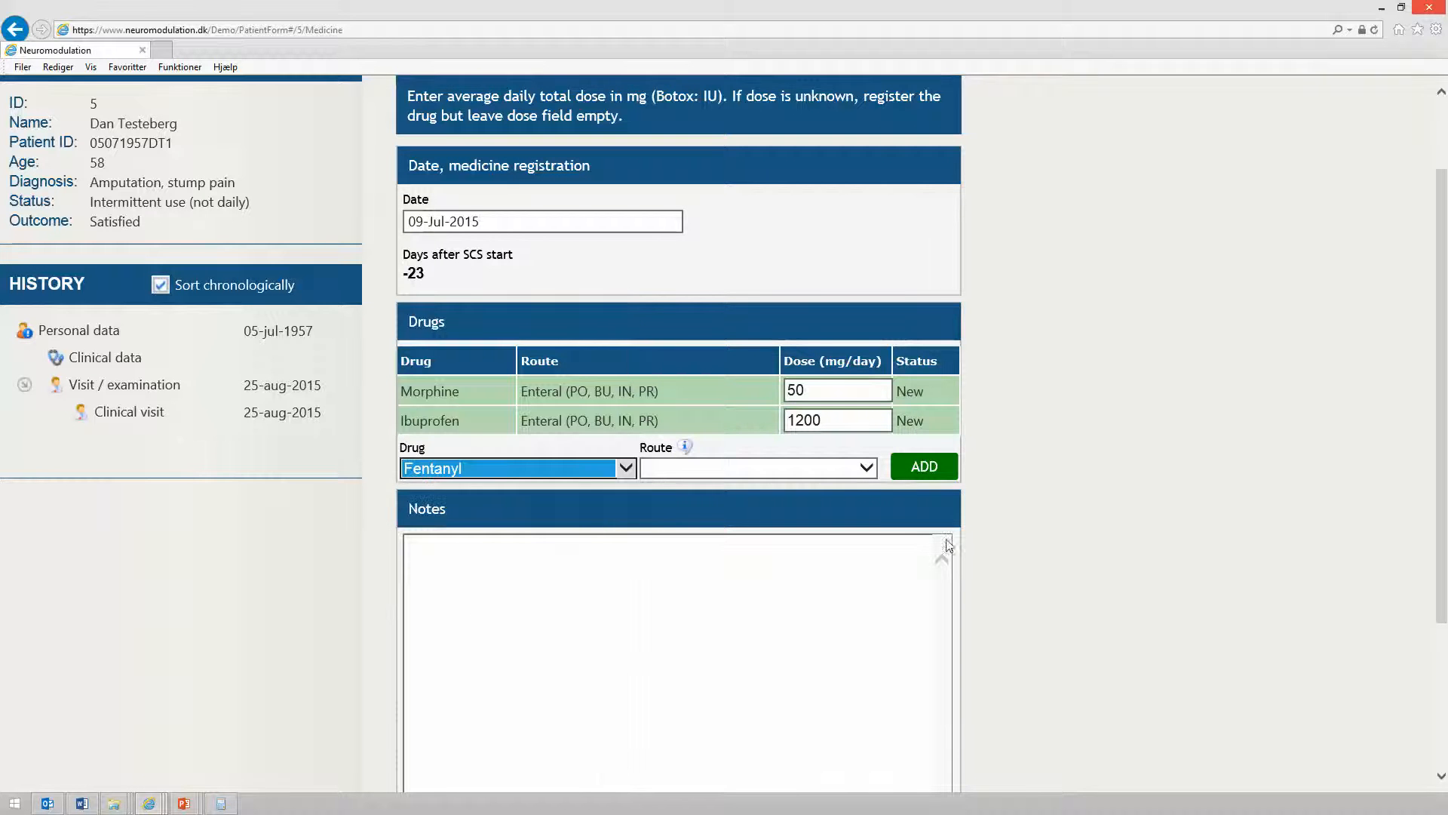
pyautogui.click(868, 467)
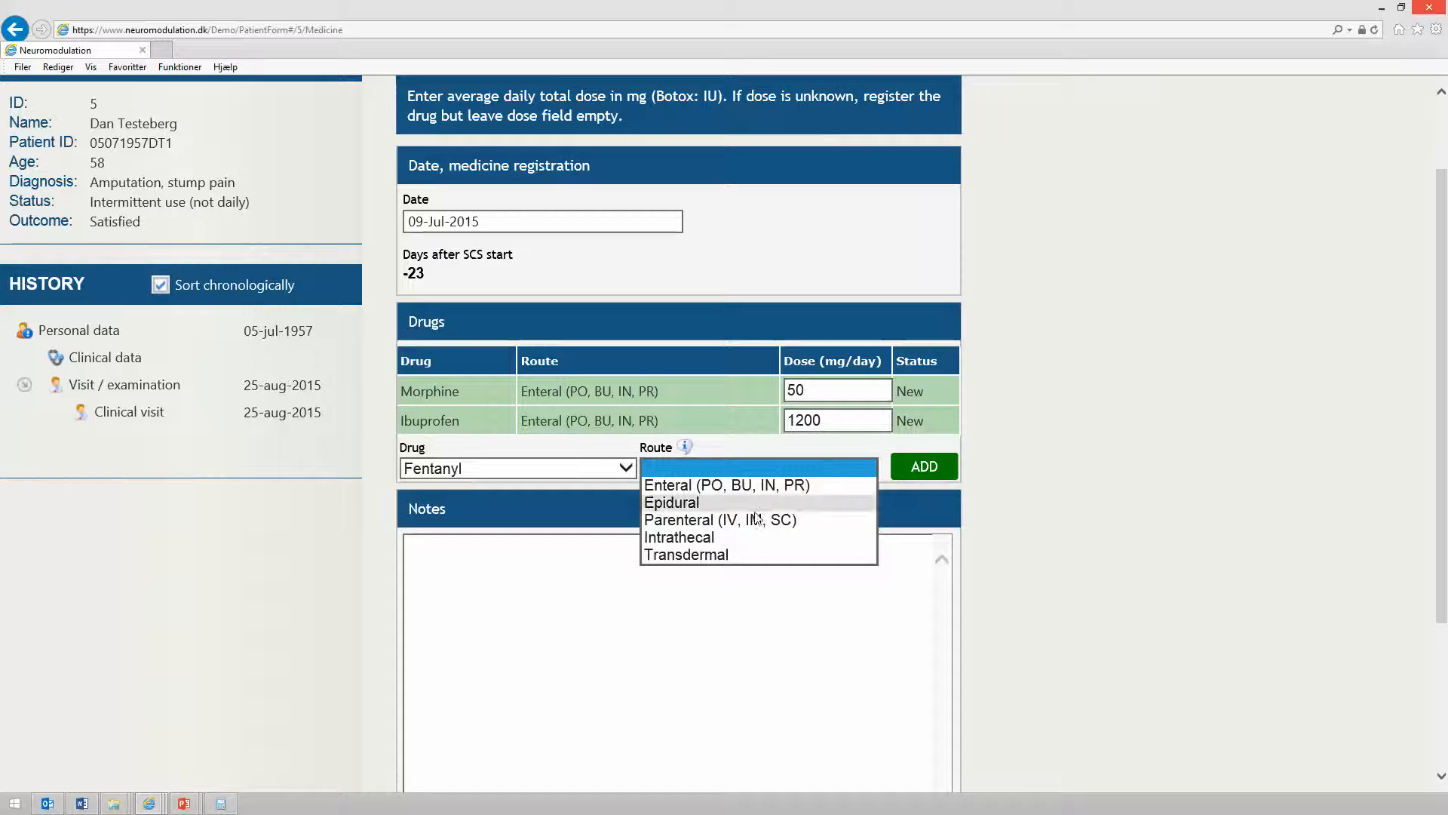
pyautogui.click(752, 555)
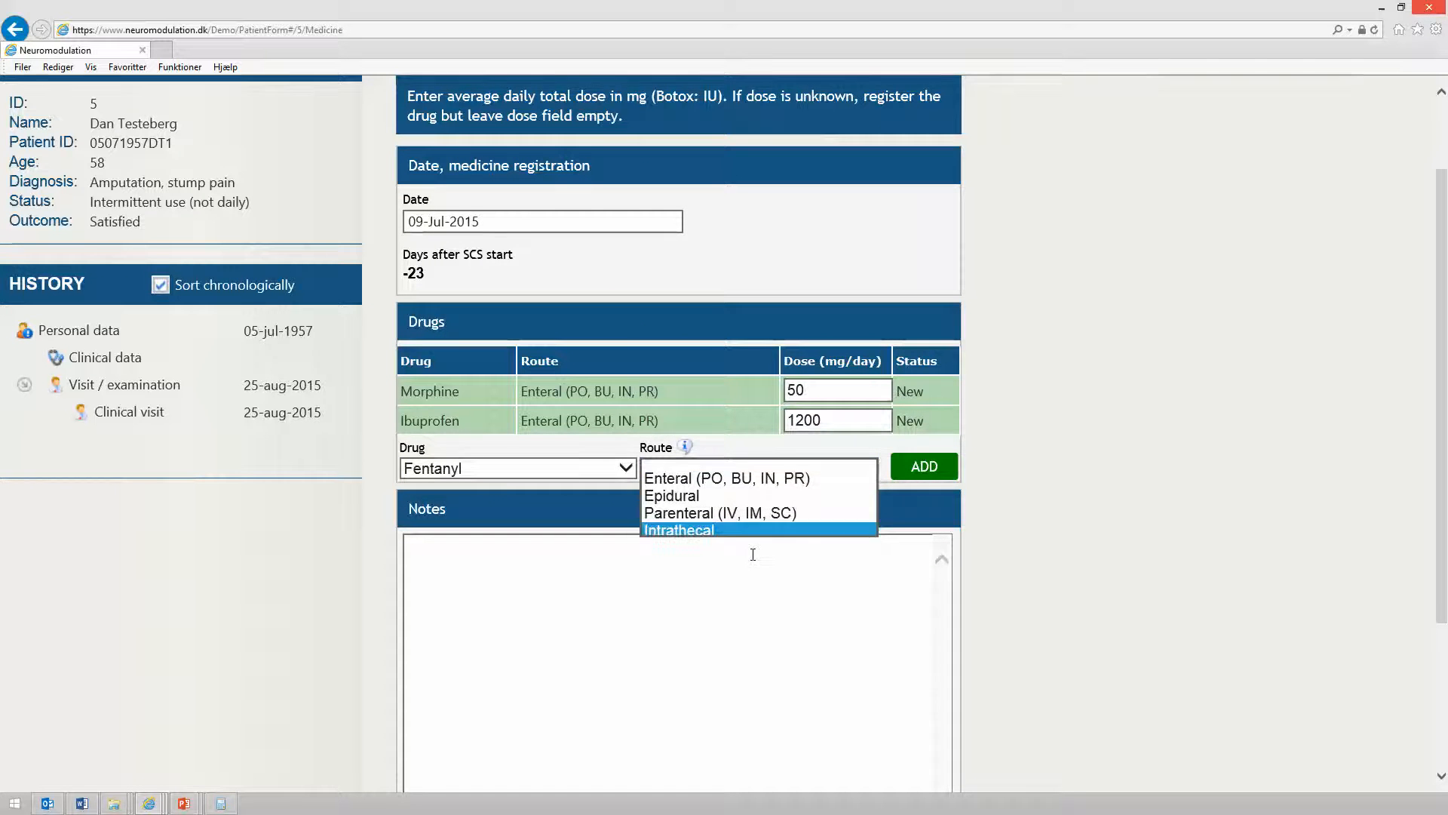
pyautogui.click(926, 468)
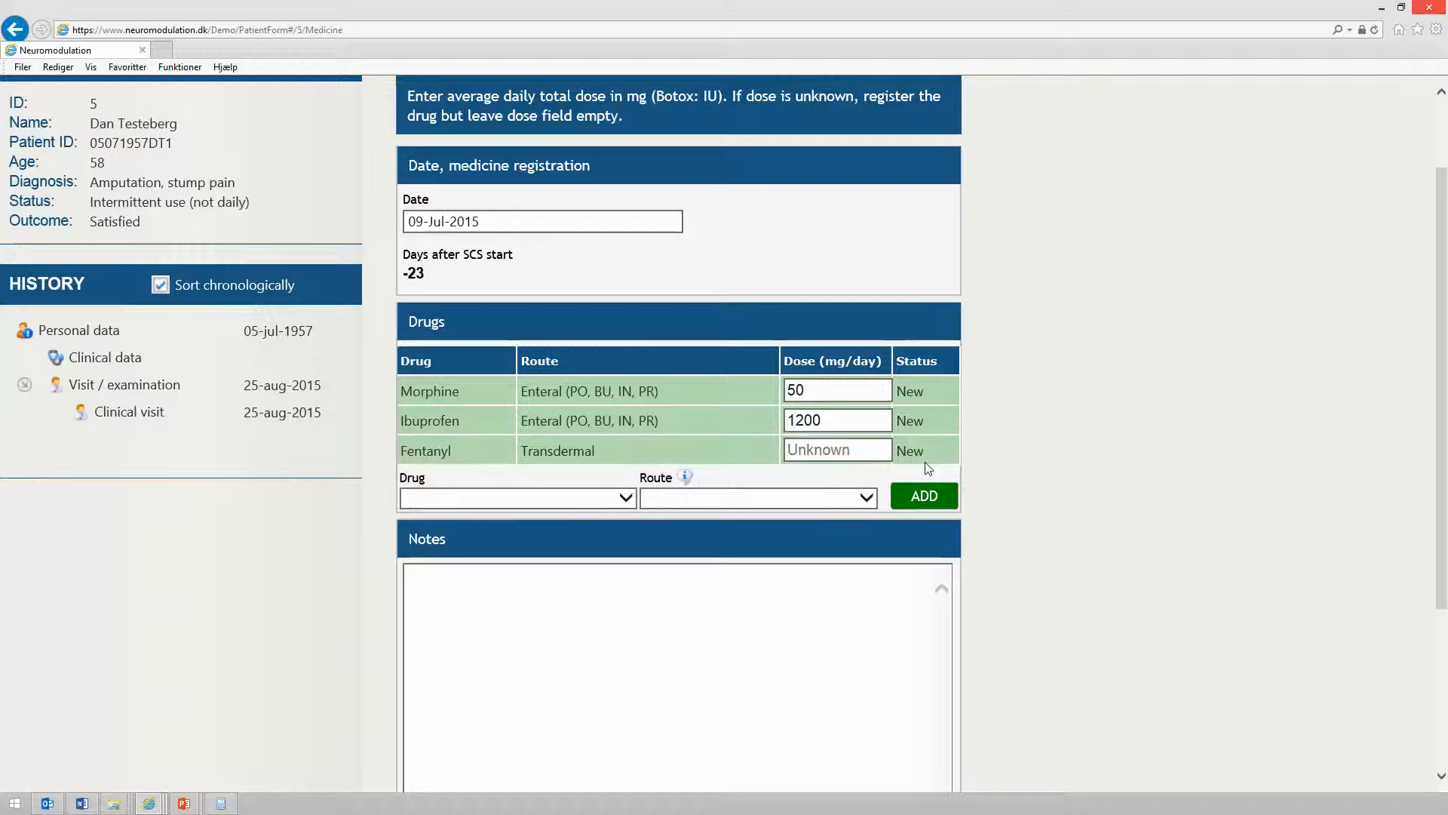
# Set Fentanyl's dose to 0.6 mg/day
pyautogui.click(872, 445)
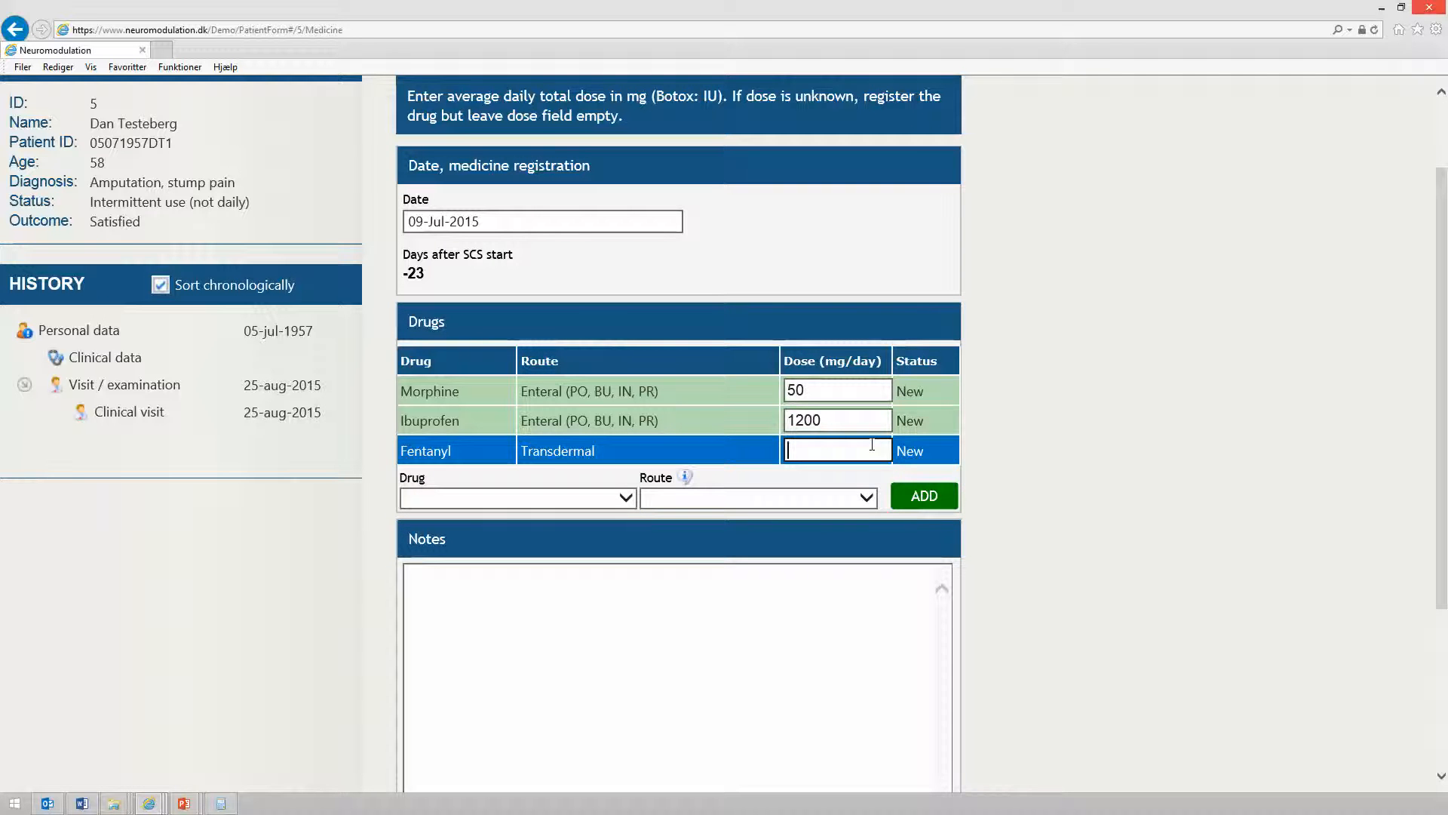
pyautogui.write('0')
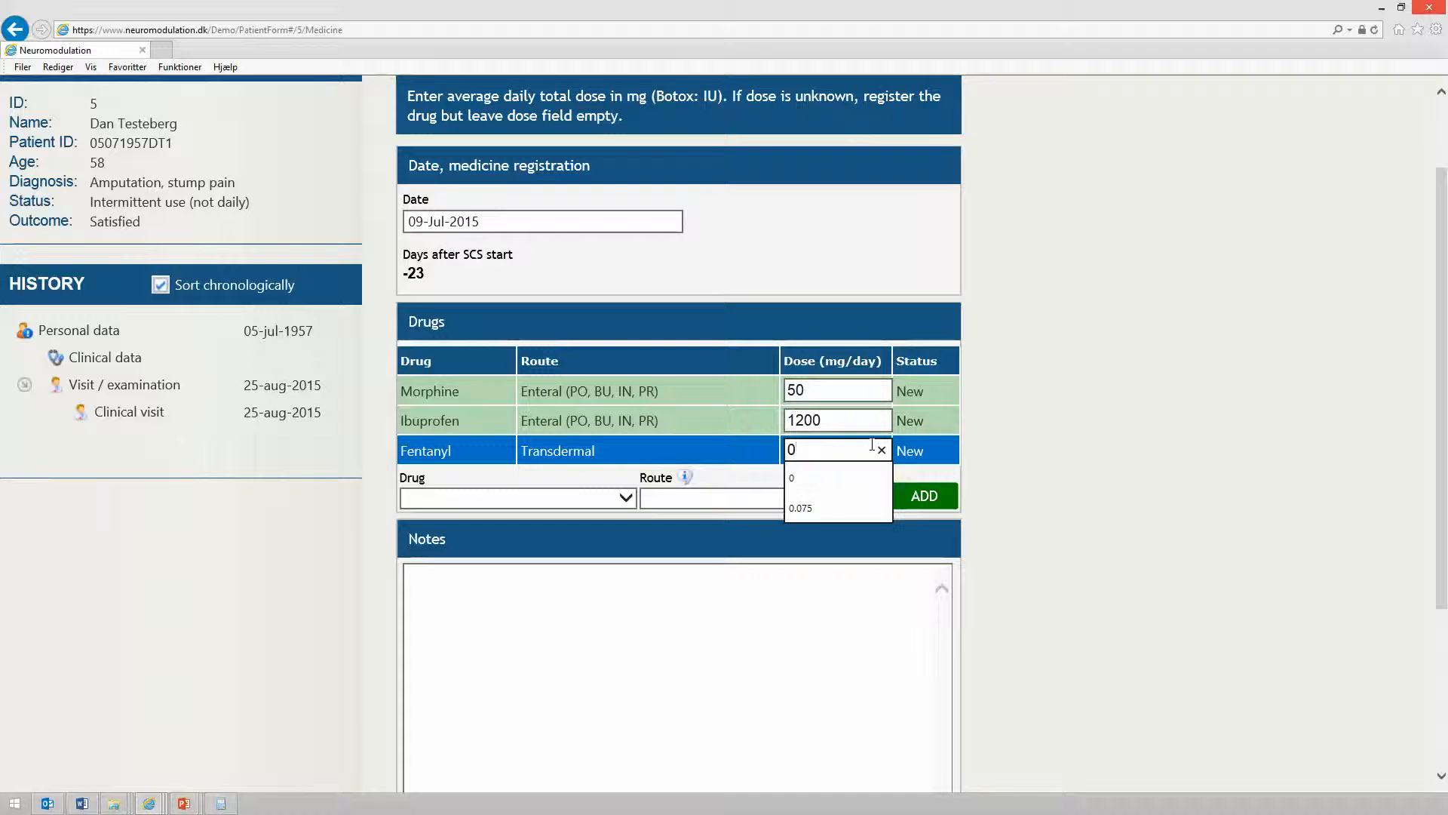
pyautogui.write(',')
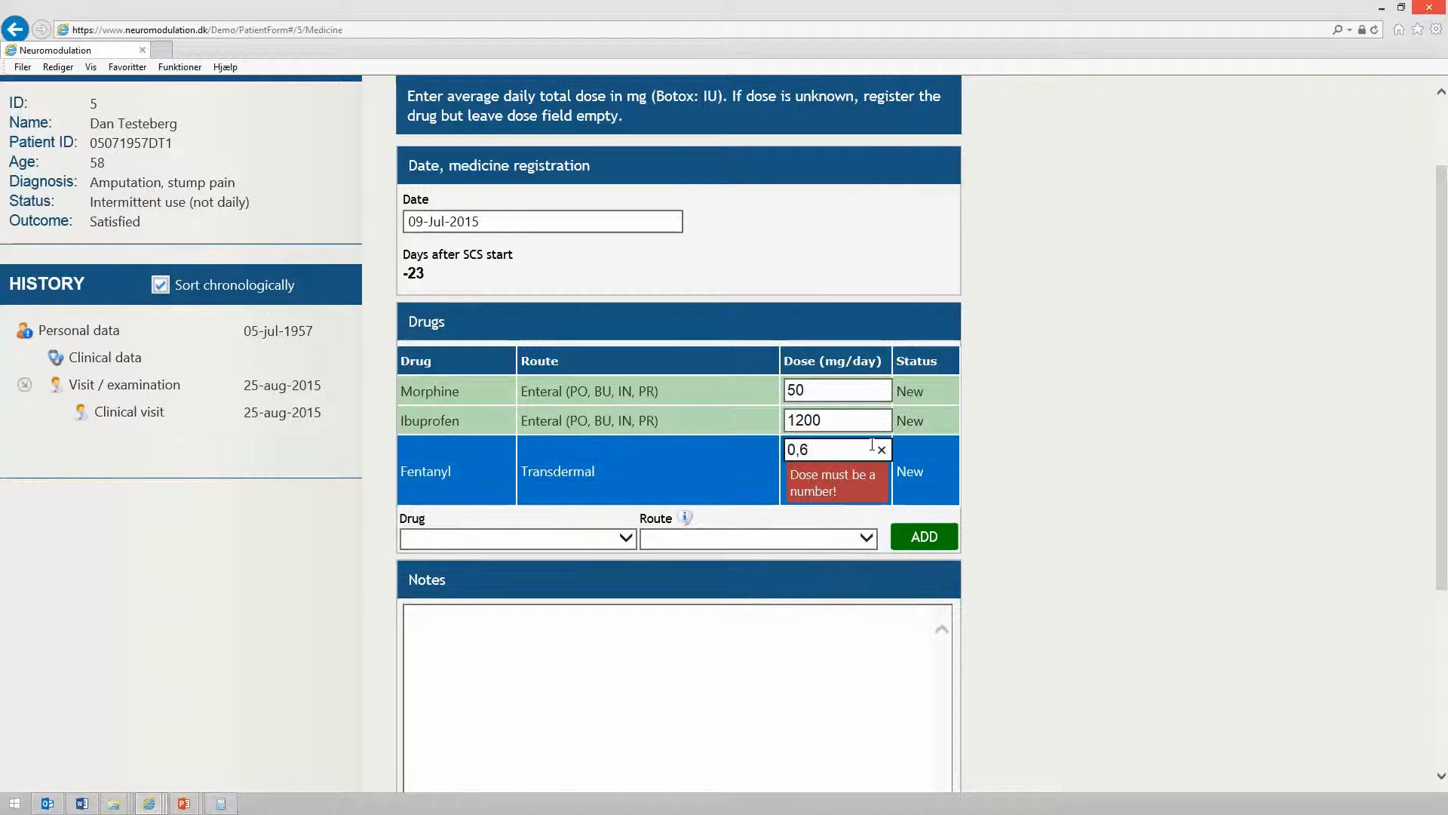
pyautogui.press('BackSpace')
pyautogui.write('.6')
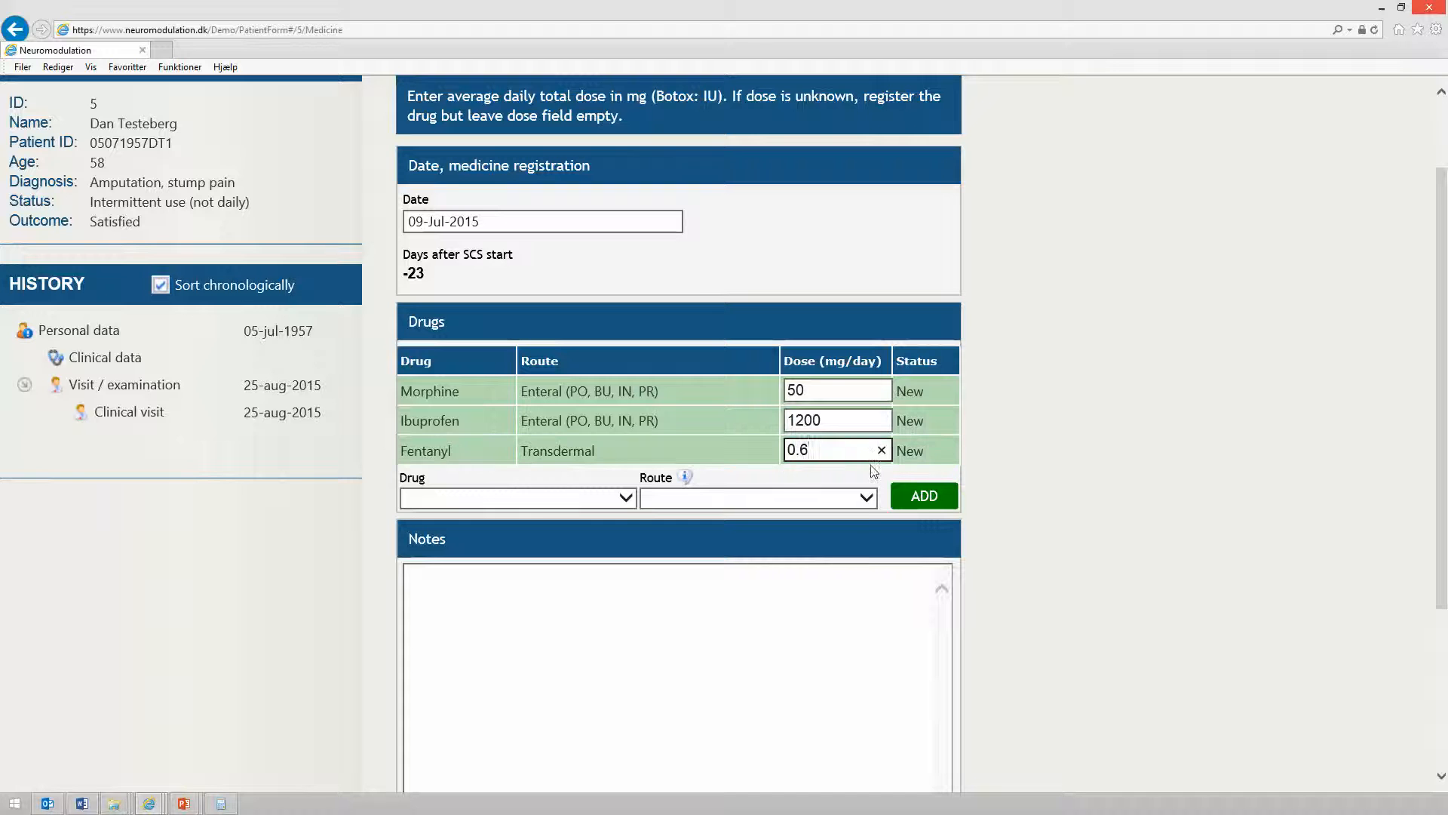
pyautogui.click(925, 503)
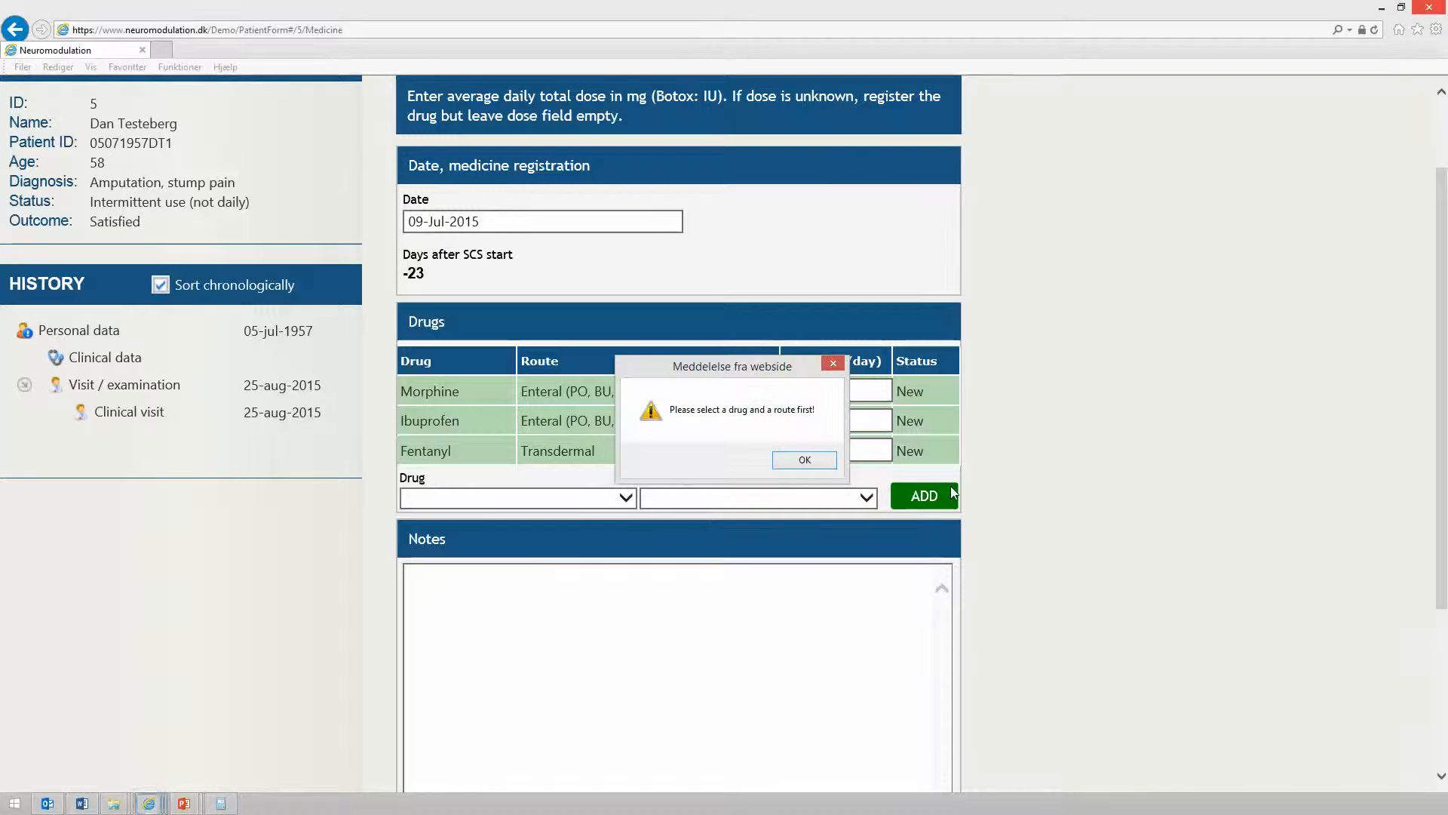
pyautogui.click(808, 461)
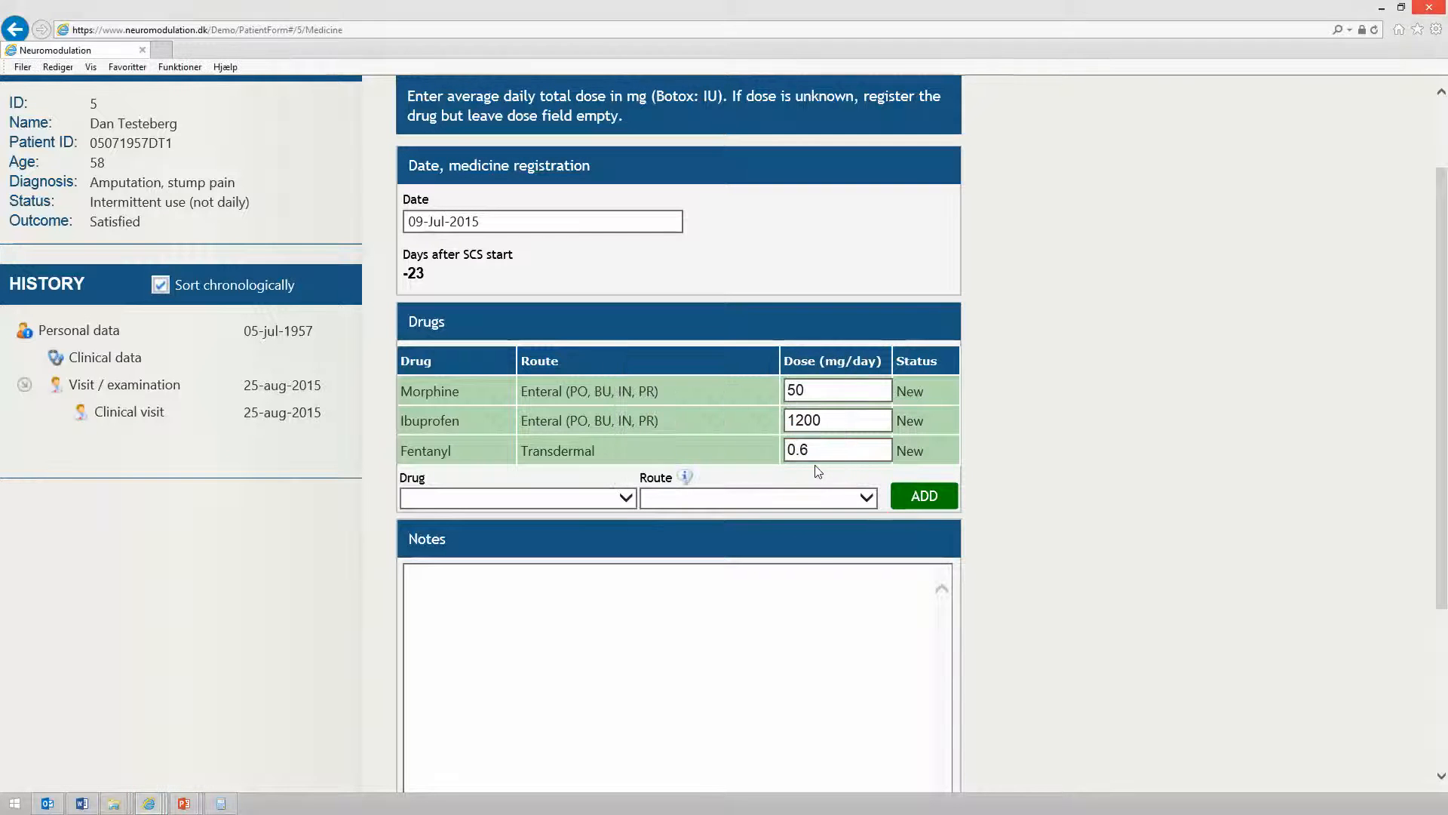
# Save the medicine registration form
pyautogui.scroll(-3, 1139, 541)
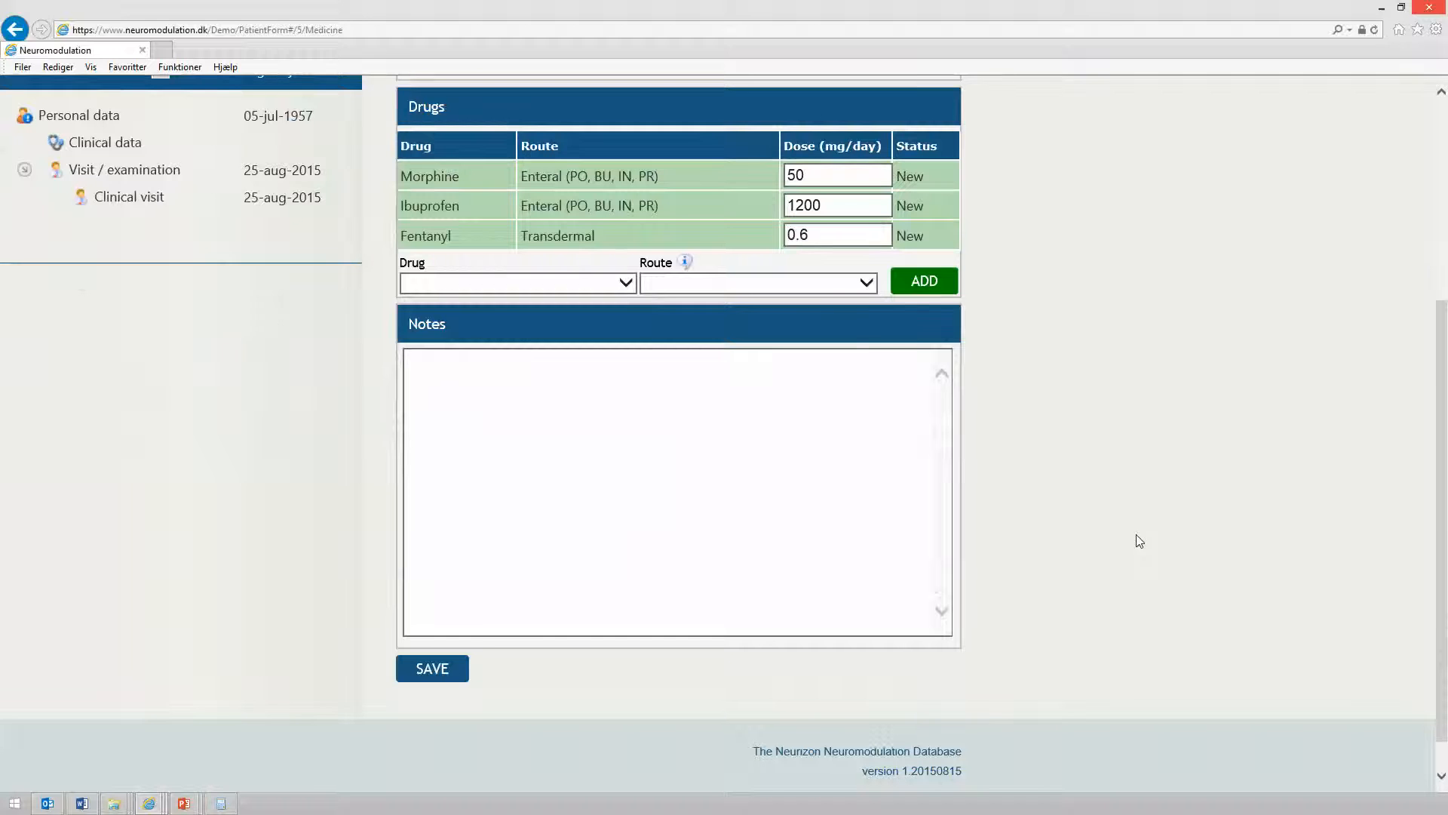
pyautogui.click(433, 669)
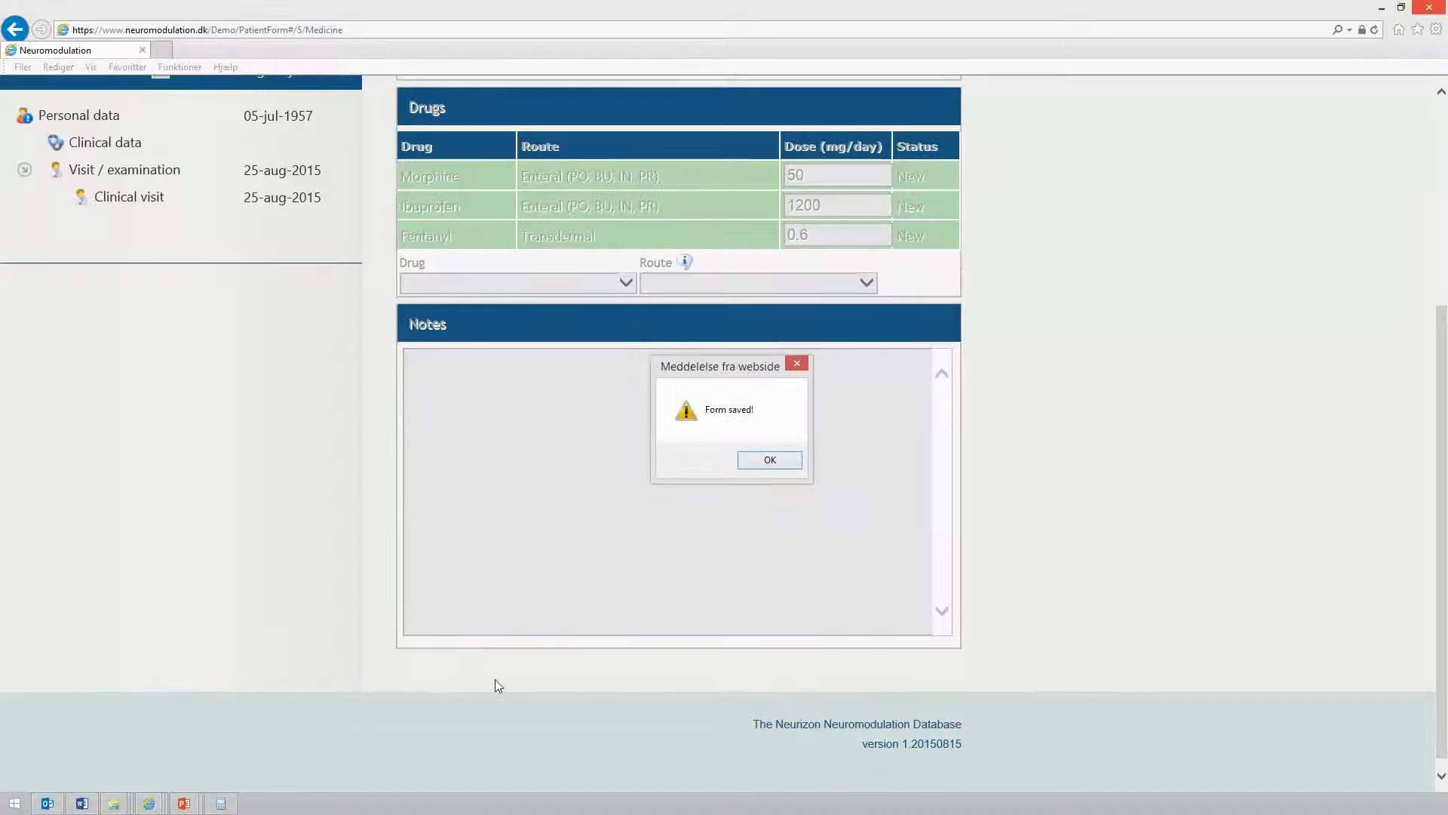
pyautogui.click(777, 462)
# Start a new medicine registration for the patient dated 26-Aug-2015
pyautogui.scroll(-4, 191, 642)
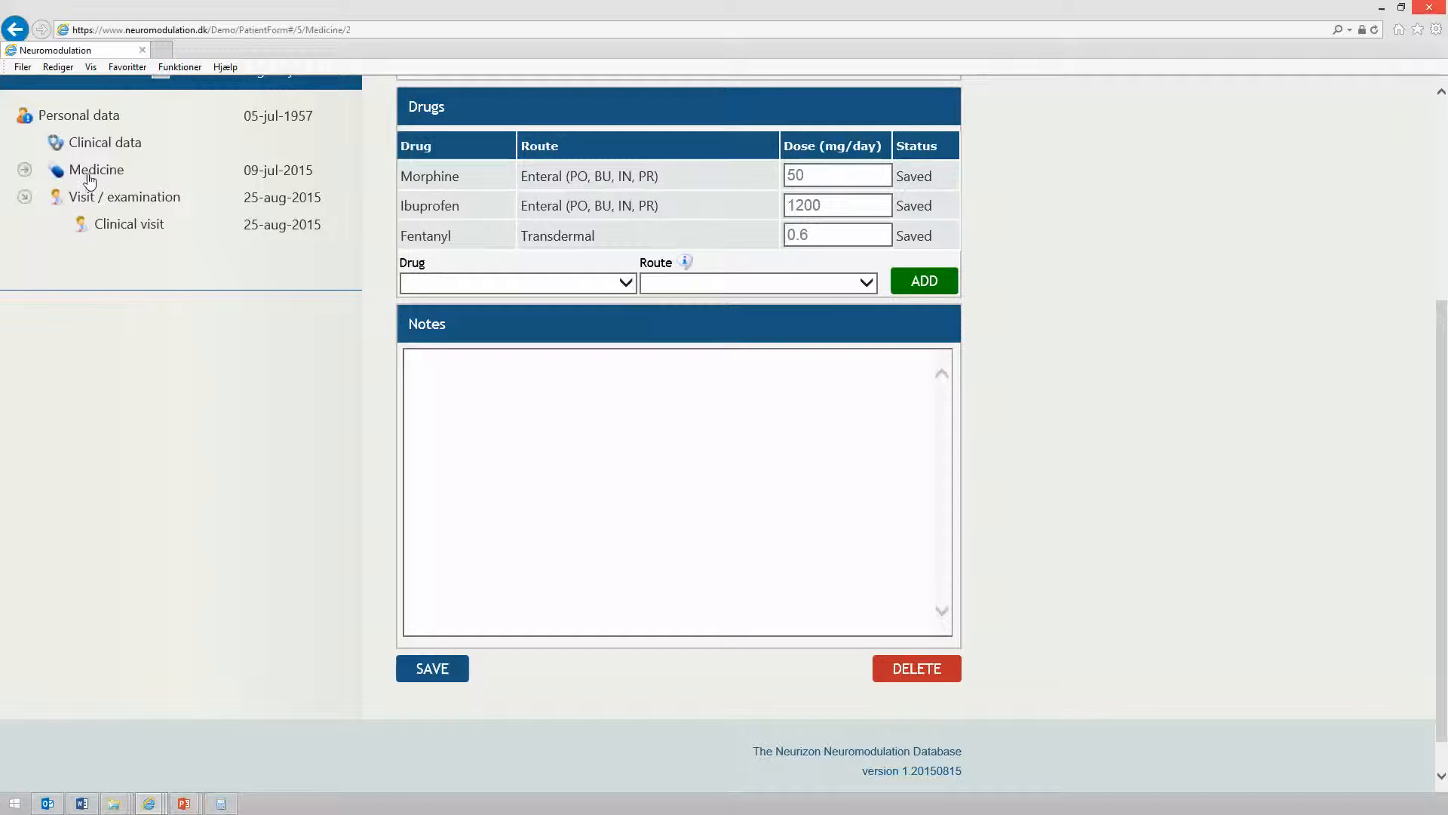
pyautogui.scroll(1, 225, 411)
pyautogui.scroll(3, 224, 408)
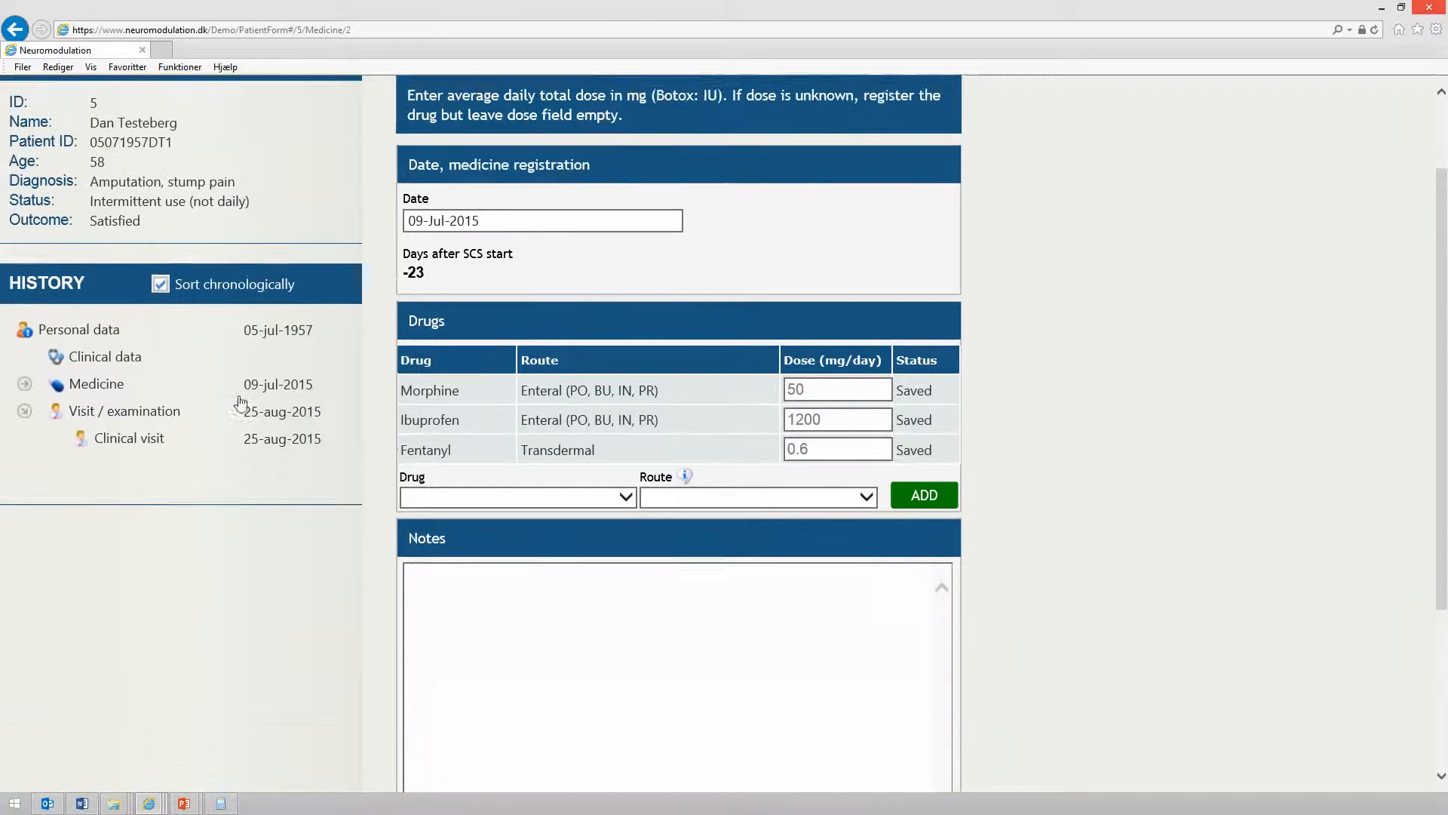
pyautogui.click(419, 130)
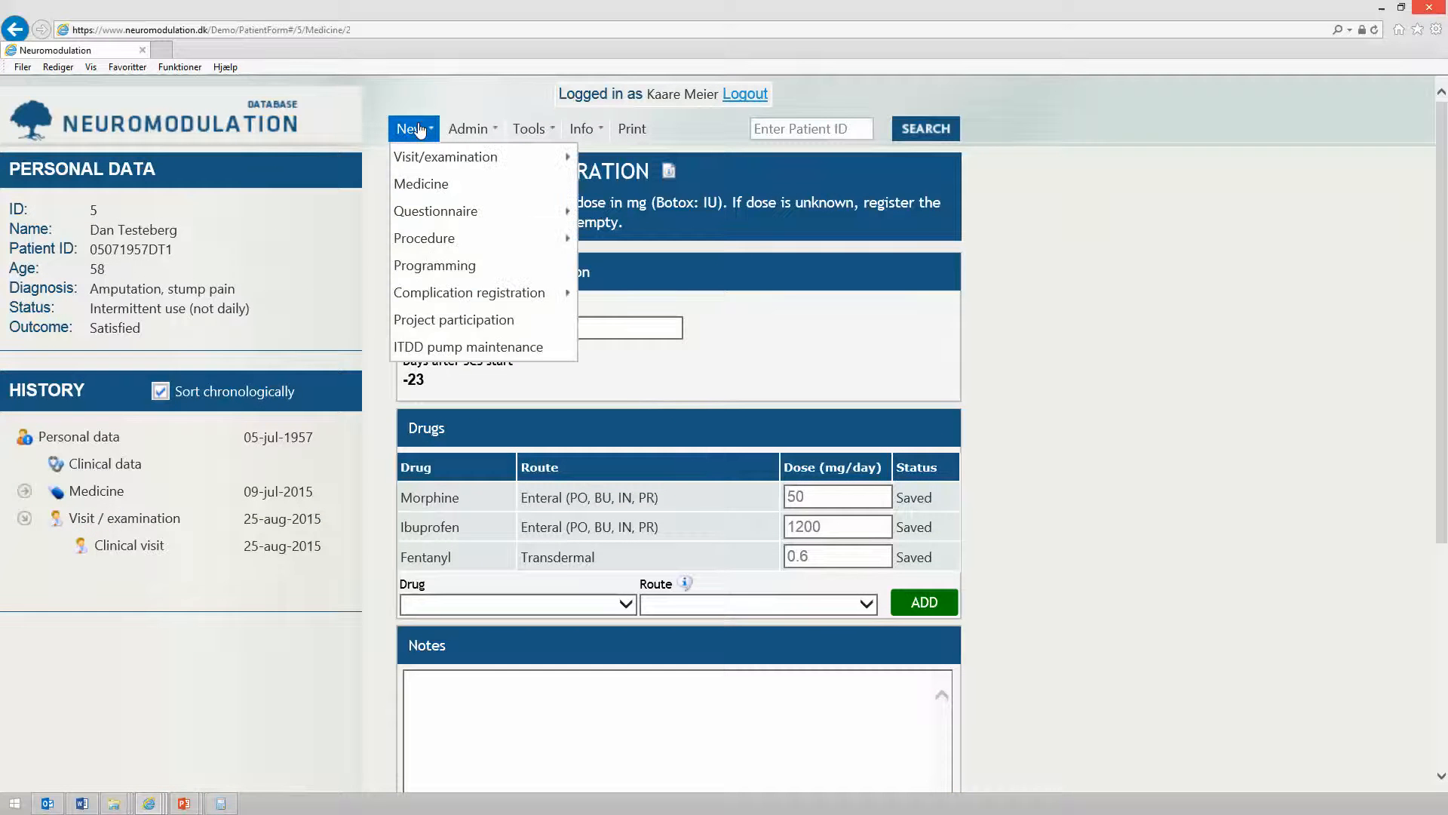
pyautogui.click(437, 187)
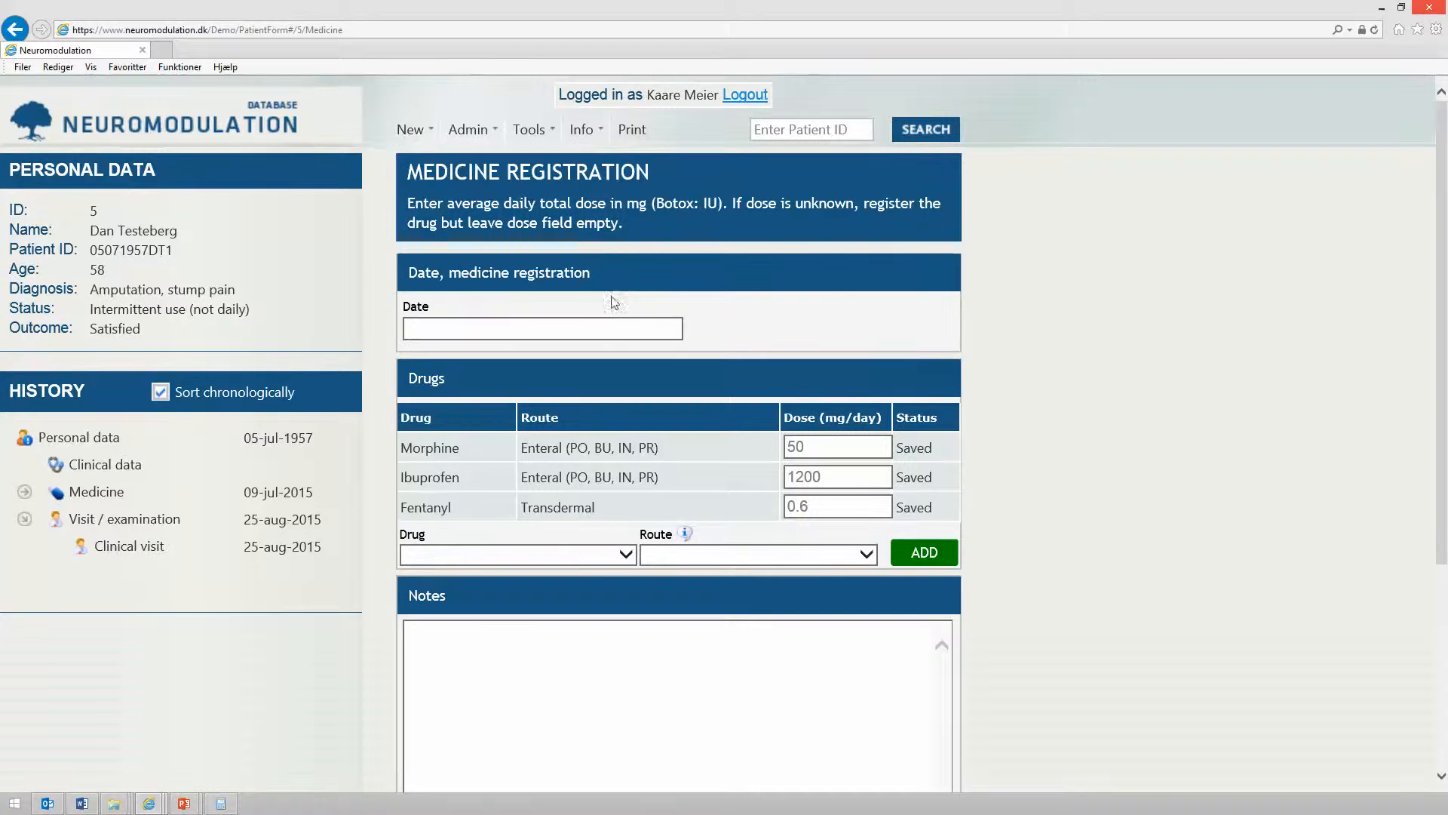
pyautogui.click(589, 328)
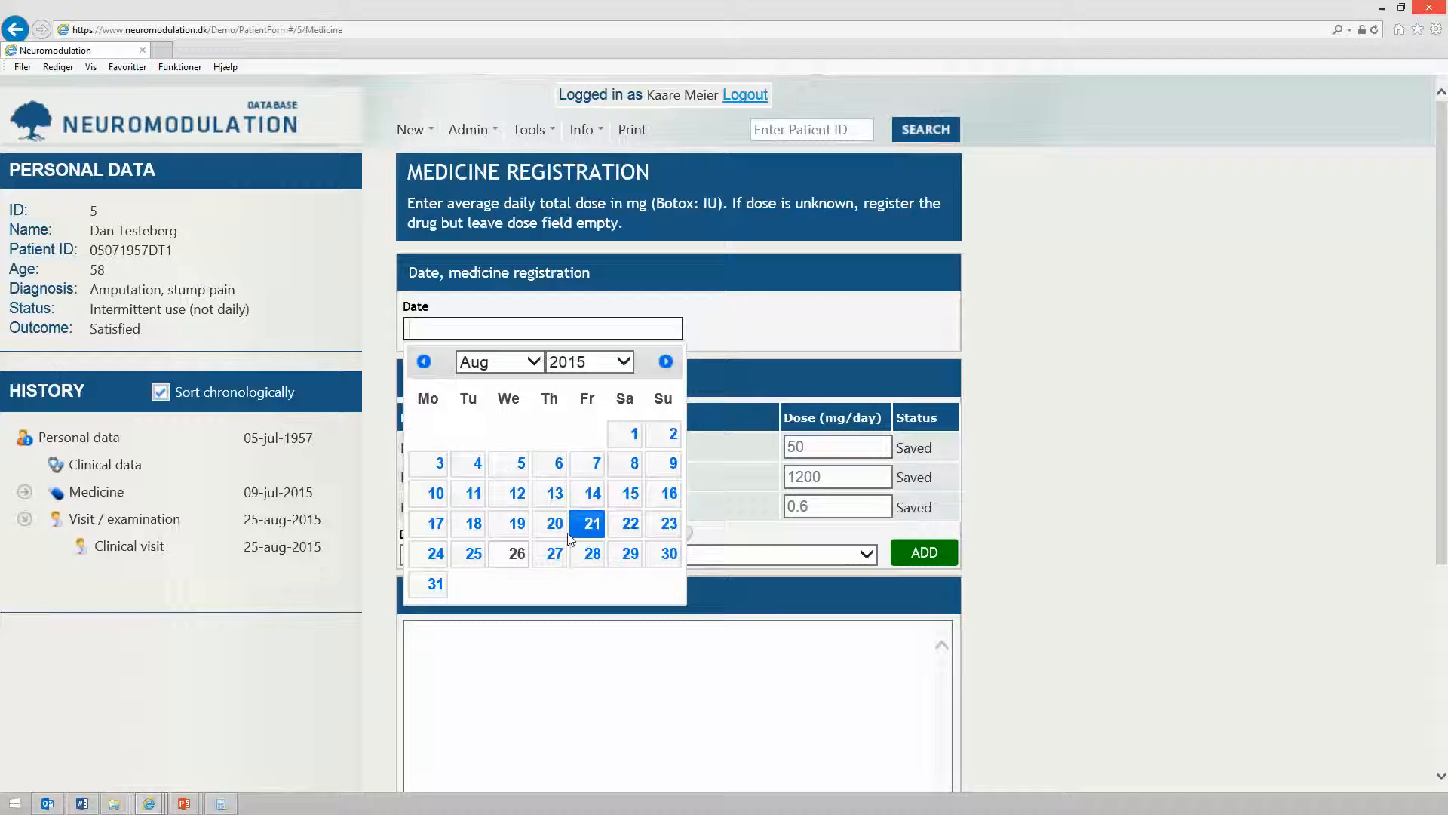
pyautogui.click(516, 553)
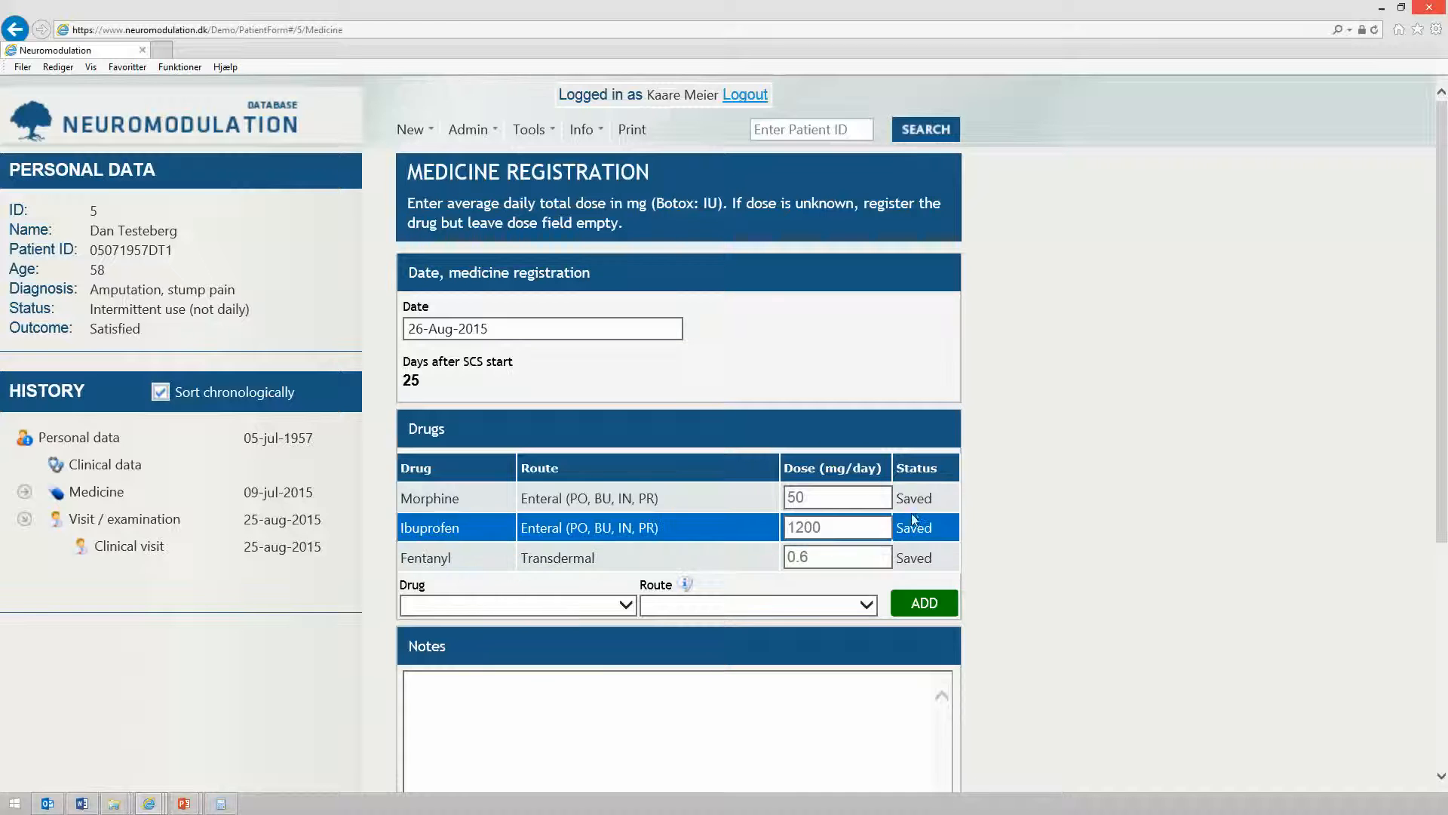
# Change Morphine's dose to 25 mg/day
pyautogui.click(823, 501)
pyautogui.press('BackSpace')
pyautogui.press('BackSpace')
pyautogui.write('25')
# Add Fentanyl with the Enteral (PO, BU, IN, PR) route to the drug list
pyautogui.scroll(-3, 620, 482)
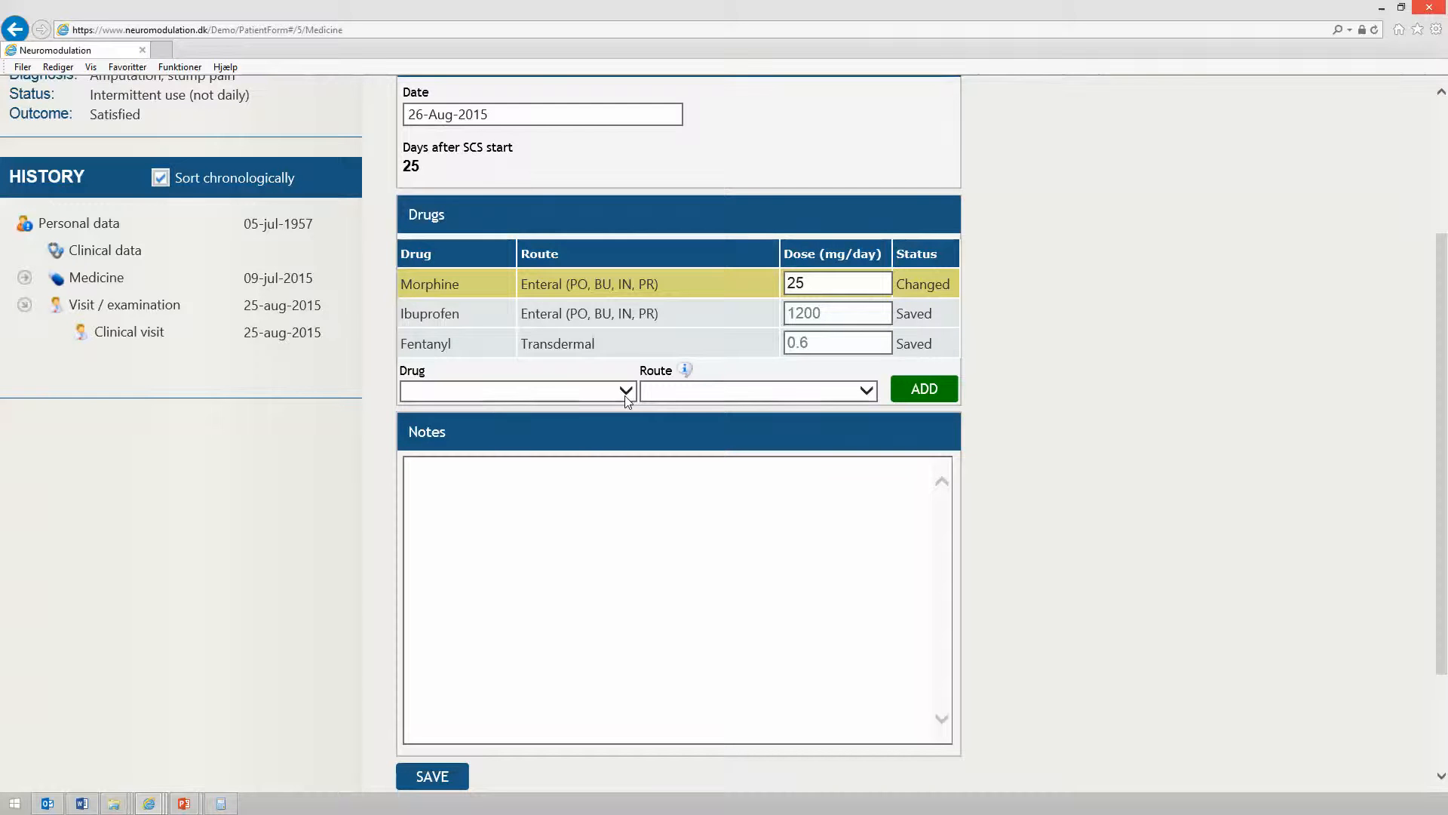
pyautogui.click(625, 392)
pyautogui.moveTo(624, 409); pyautogui.dragTo(627, 513)
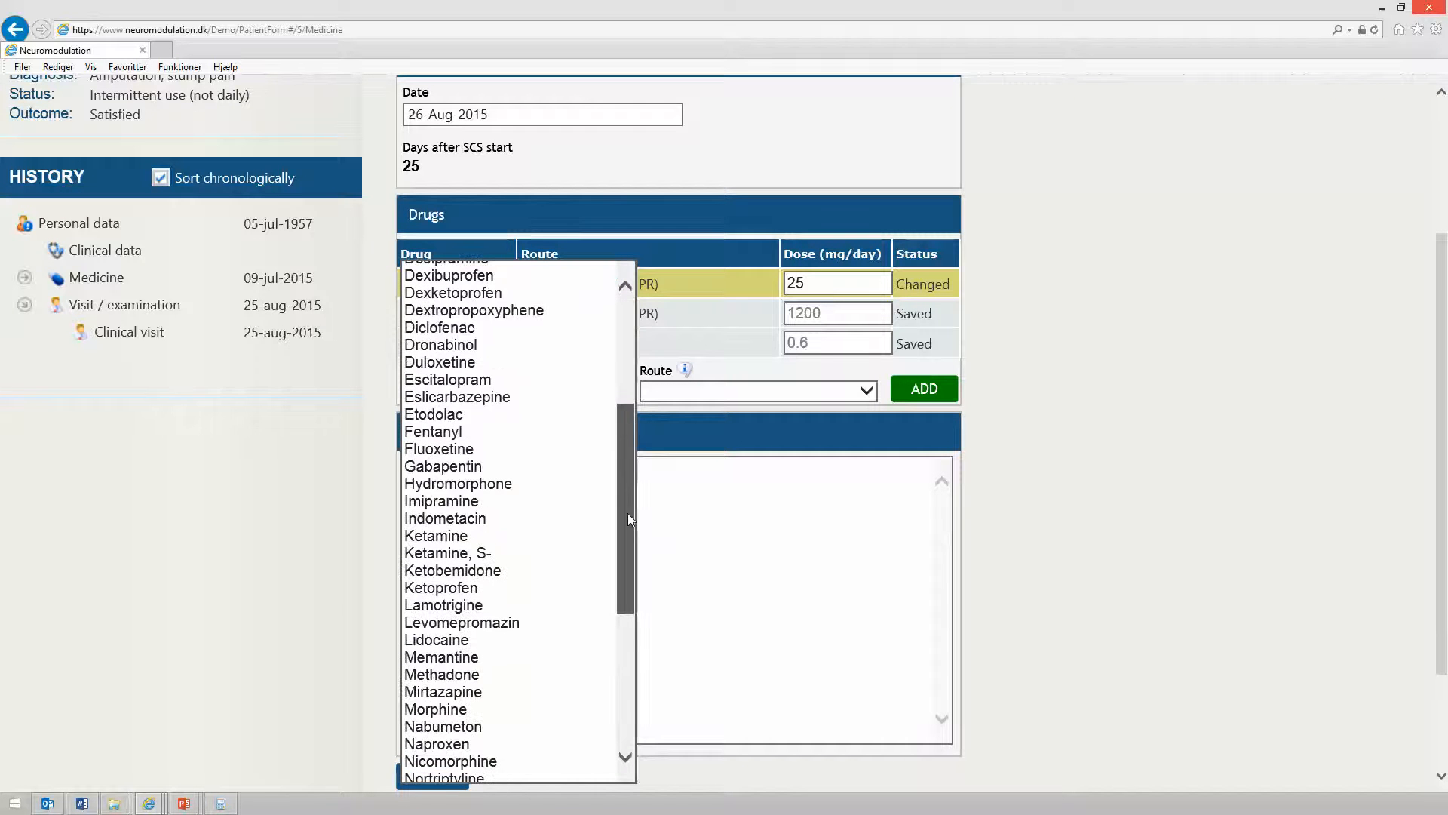
pyautogui.click(469, 427)
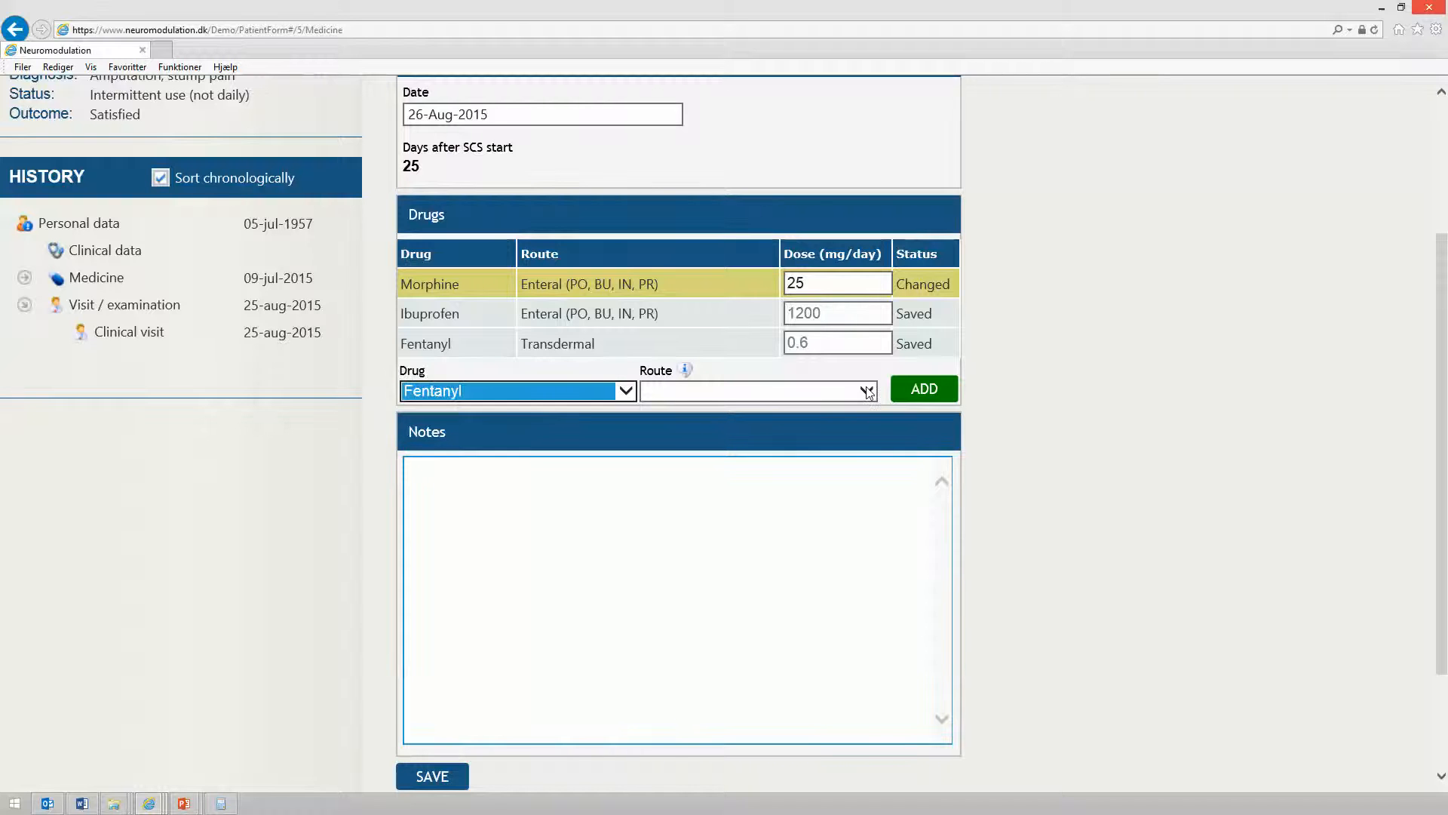
pyautogui.click(866, 389)
pyautogui.click(850, 408)
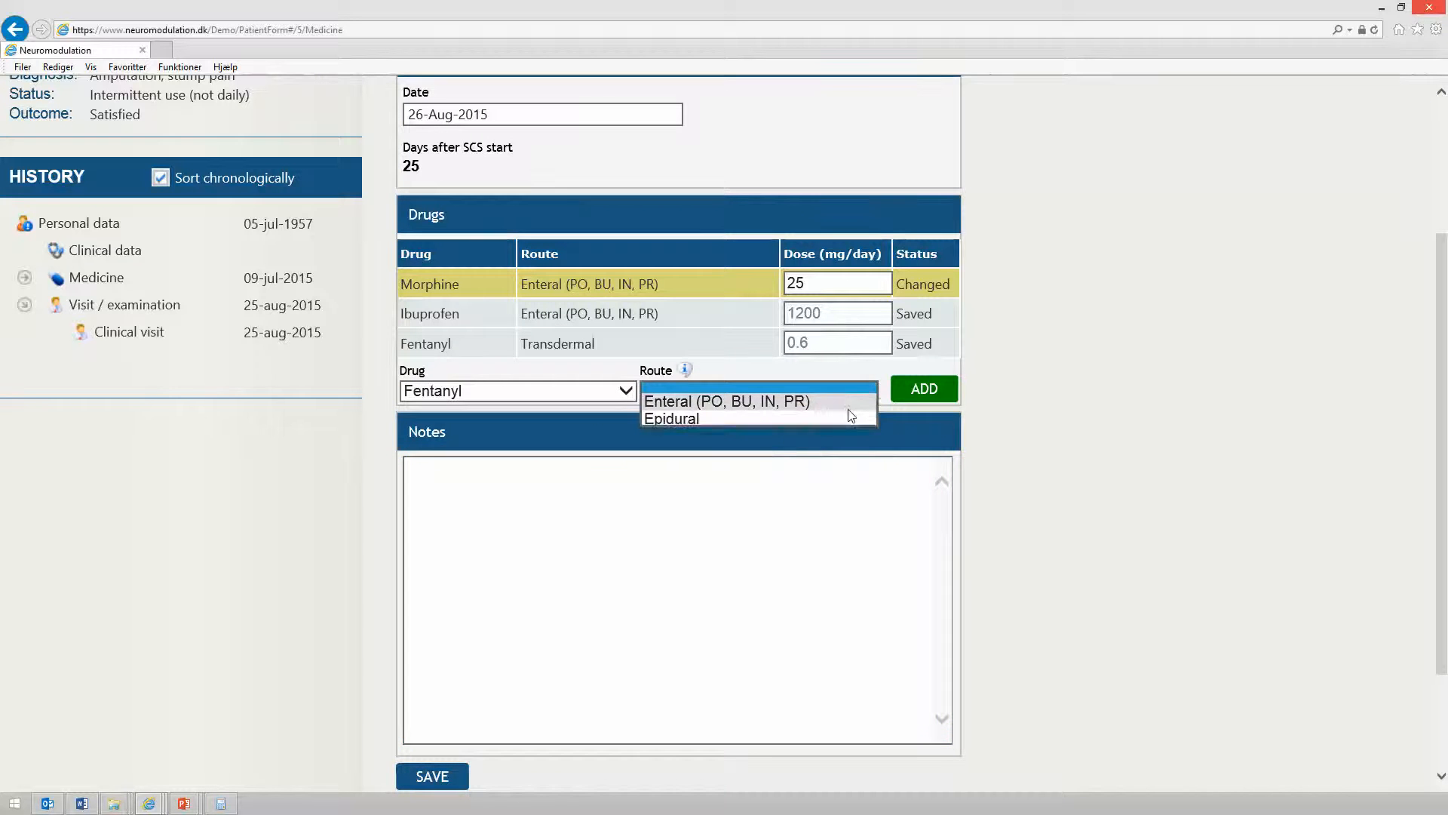
pyautogui.click(916, 392)
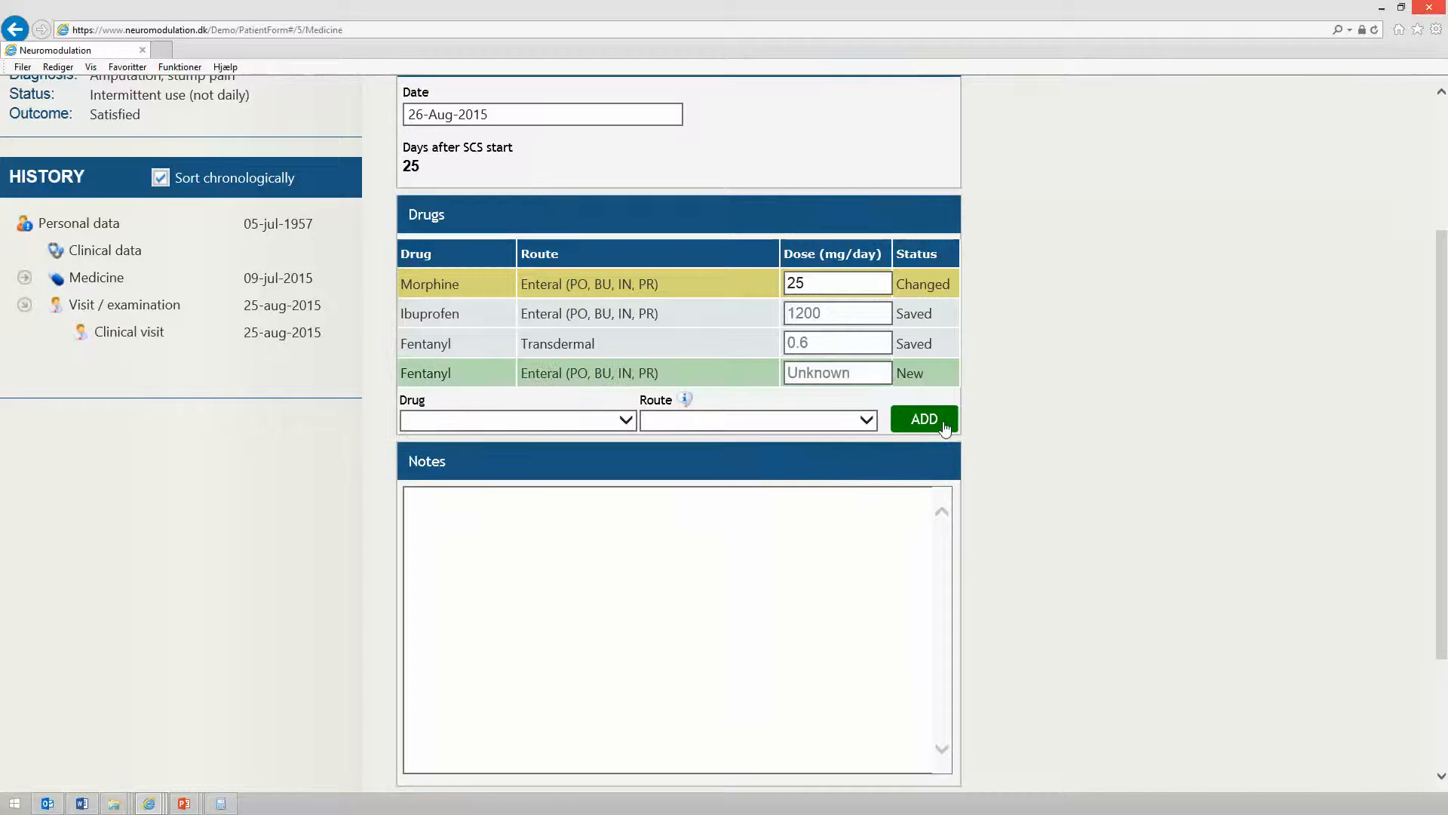
# Set the new Fentanyl entry's dose to 0.5 mg/day and save the medicine registration form
pyautogui.click(840, 375)
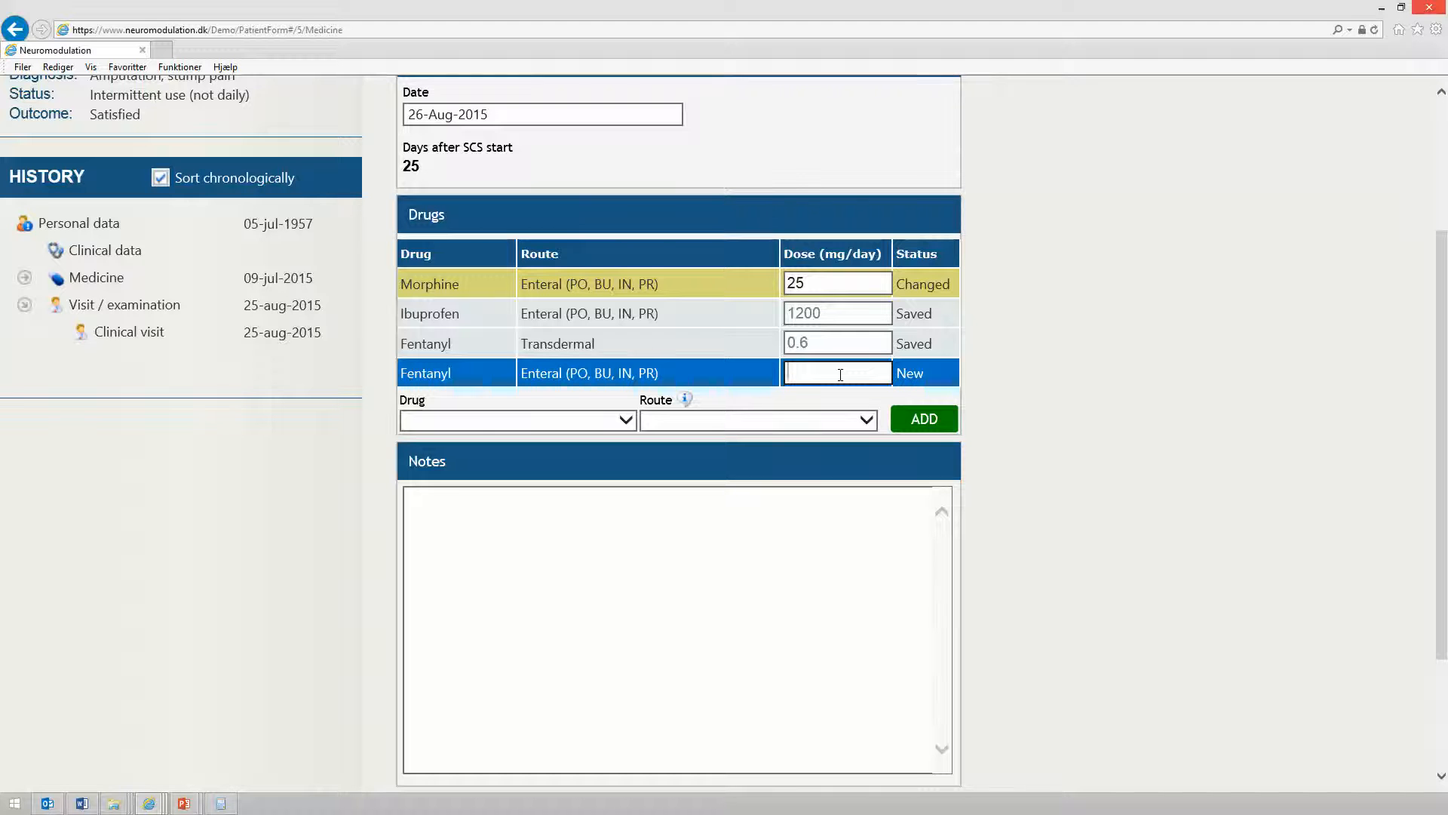
pyautogui.write('0.5')
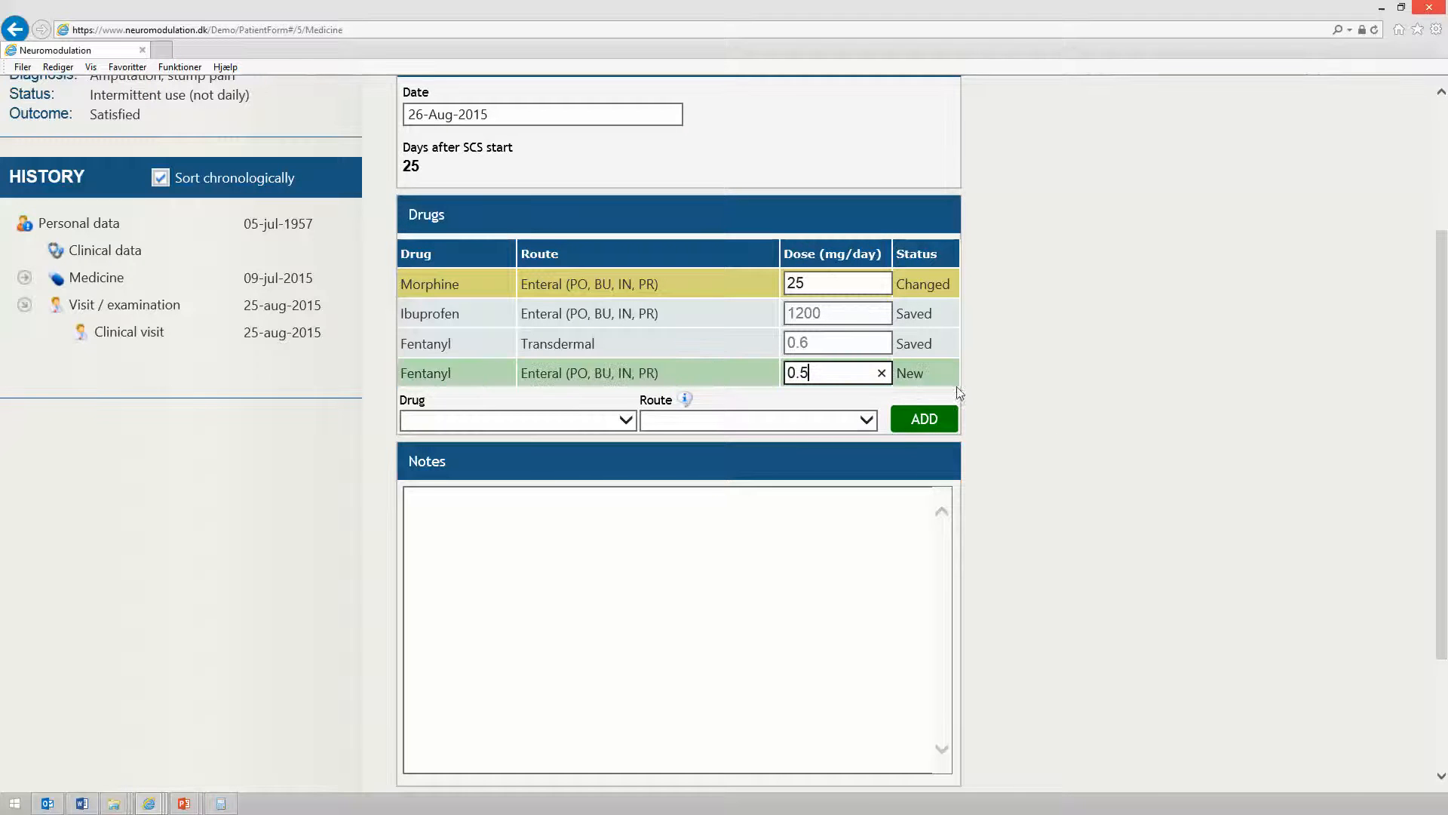
pyautogui.click(1077, 440)
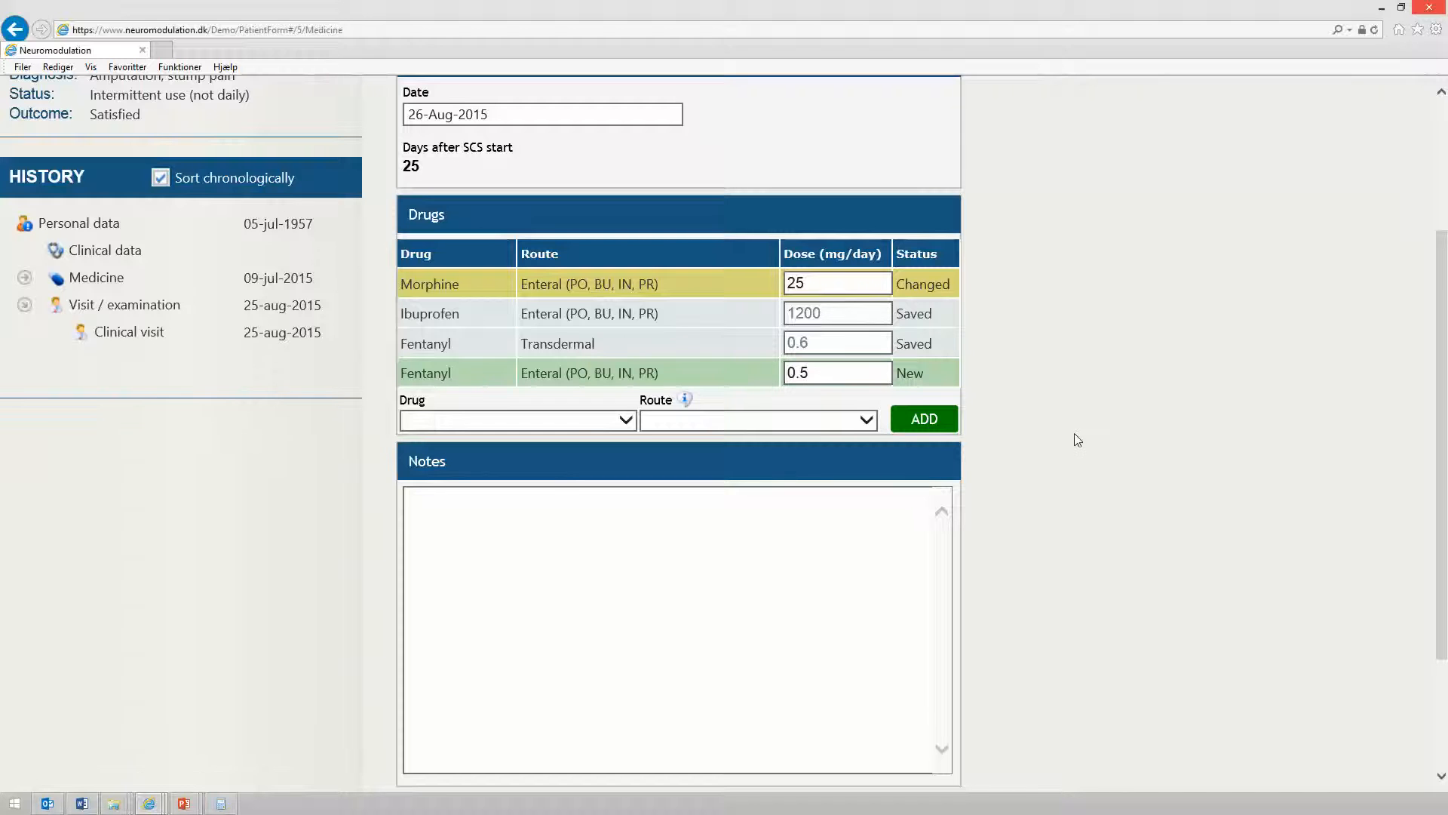
pyautogui.scroll(-3, 704, 491)
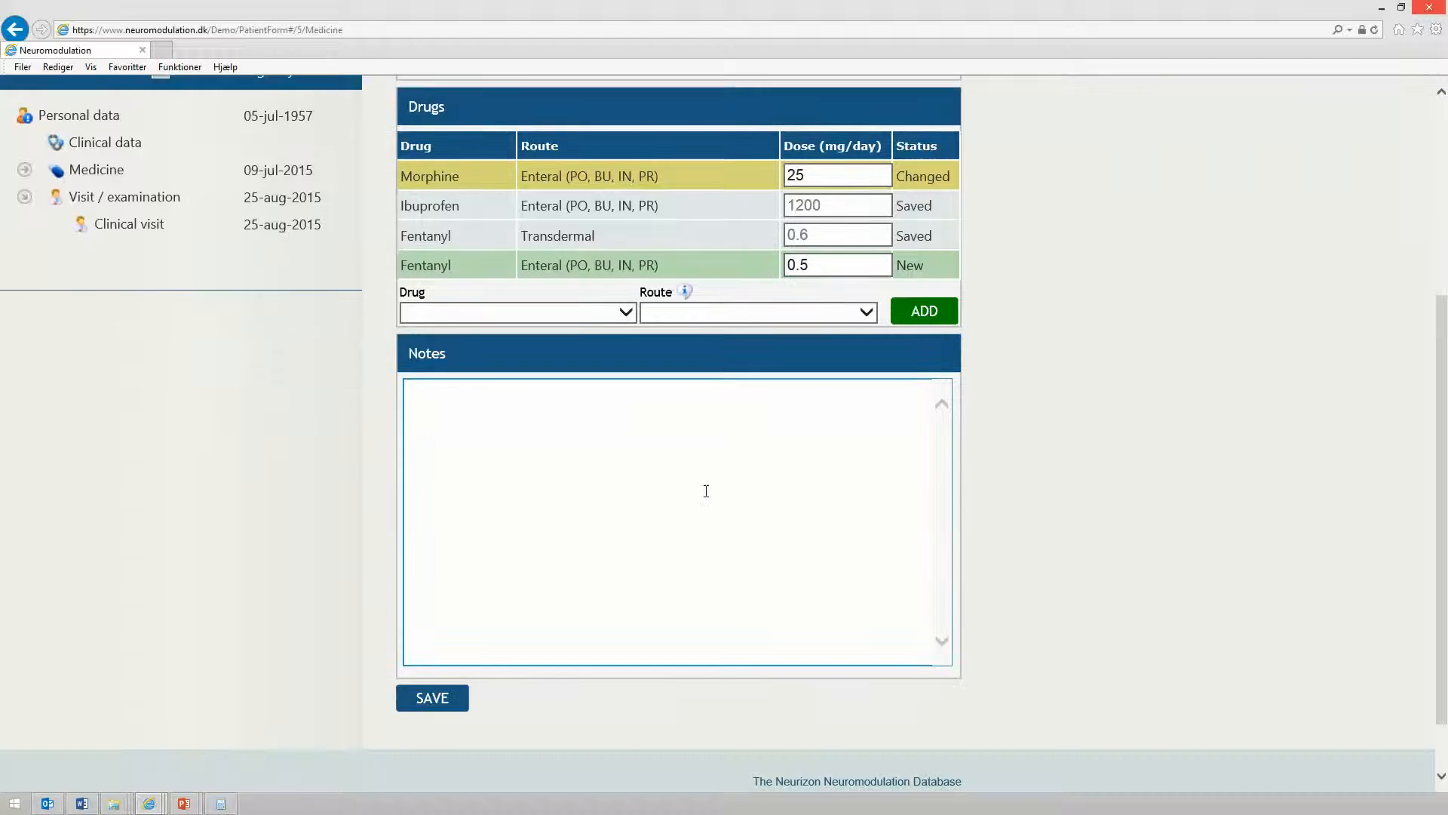
pyautogui.click(430, 691)
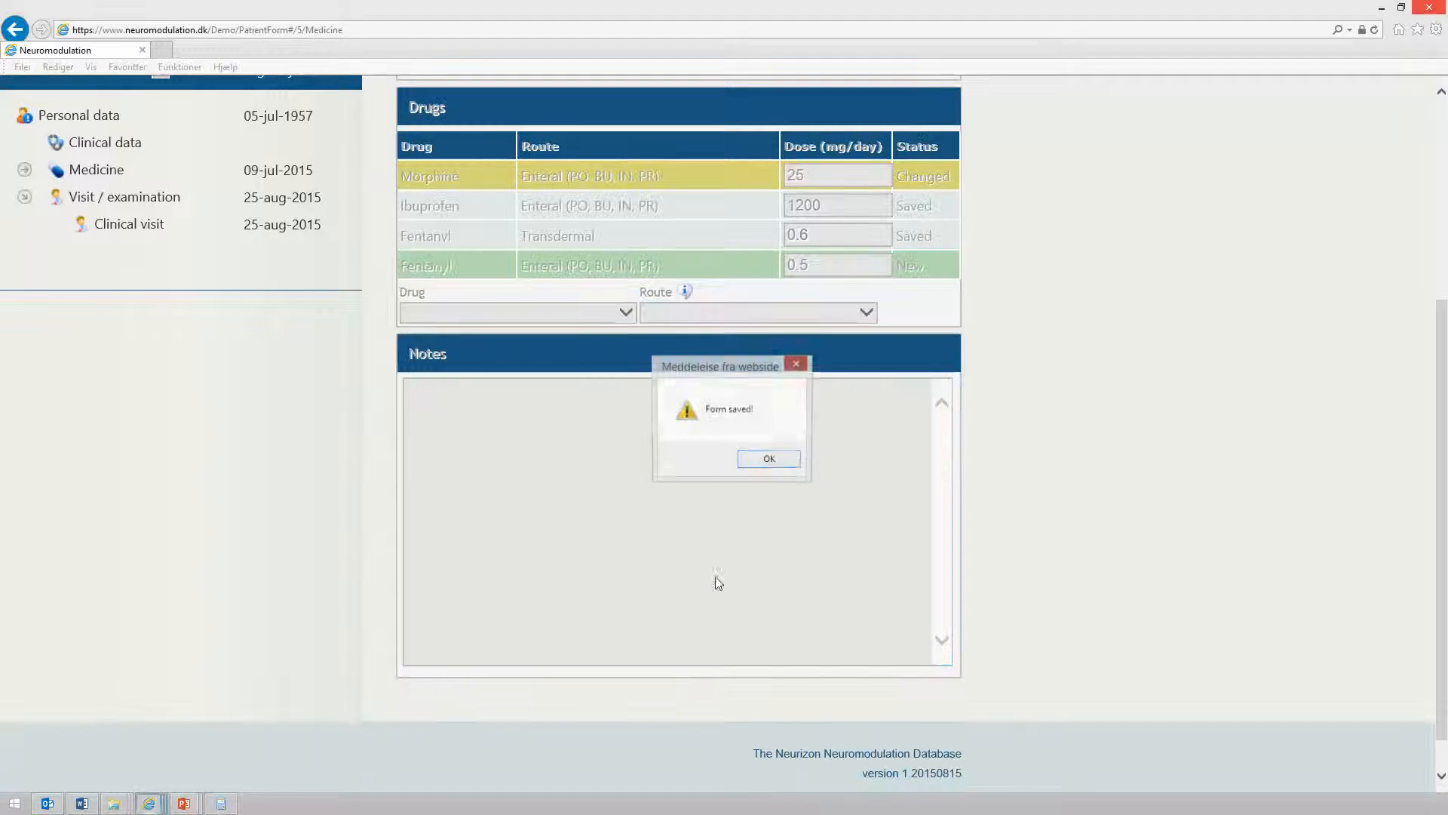
pyautogui.click(760, 462)
# In the 09-Jul-2015 medicine registration, add Gabapentin with the Enteral (PO, BU, IN, PR) route and no dose, then save
pyautogui.scroll(-4, 892, 459)
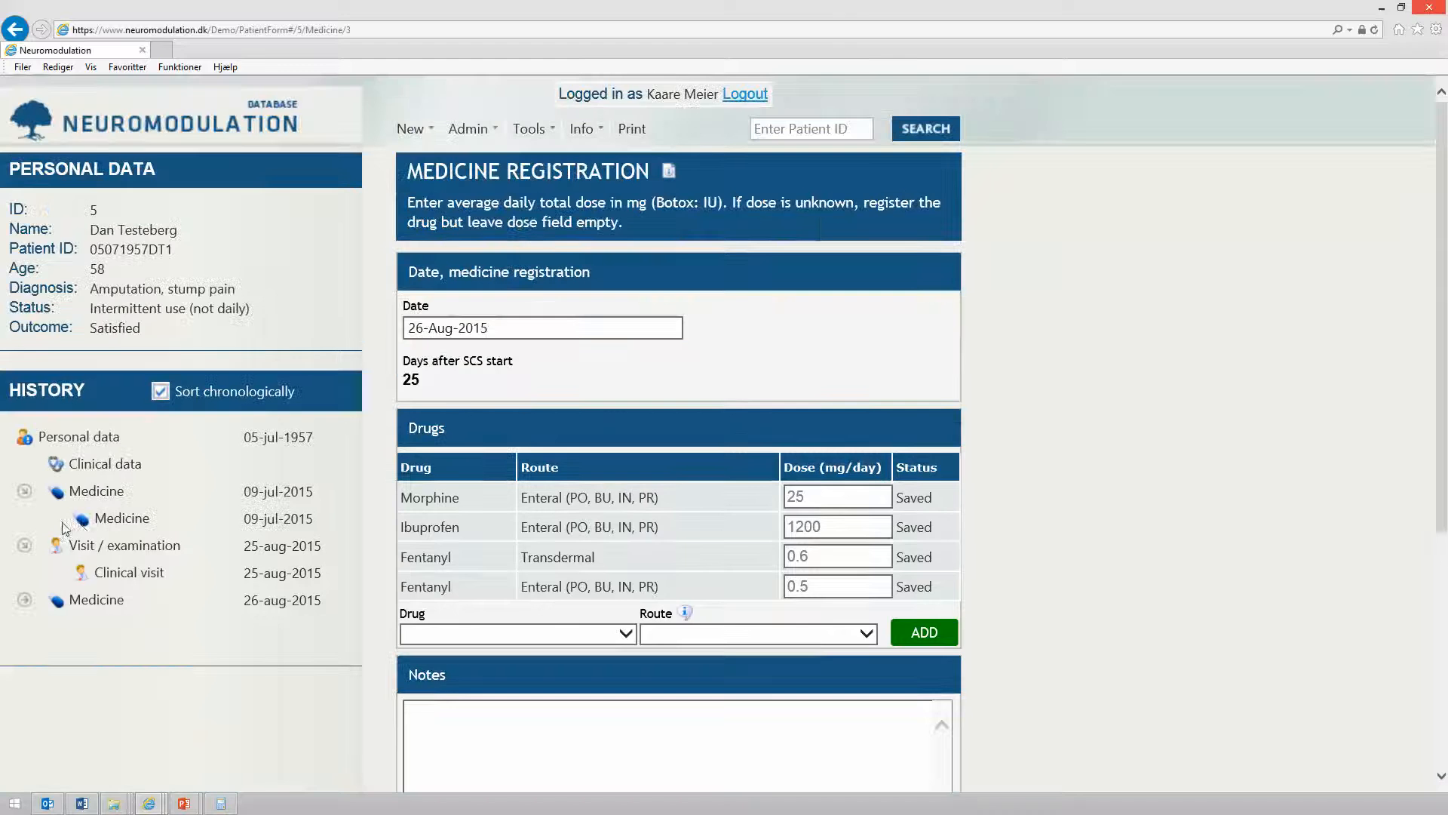
pyautogui.click(108, 520)
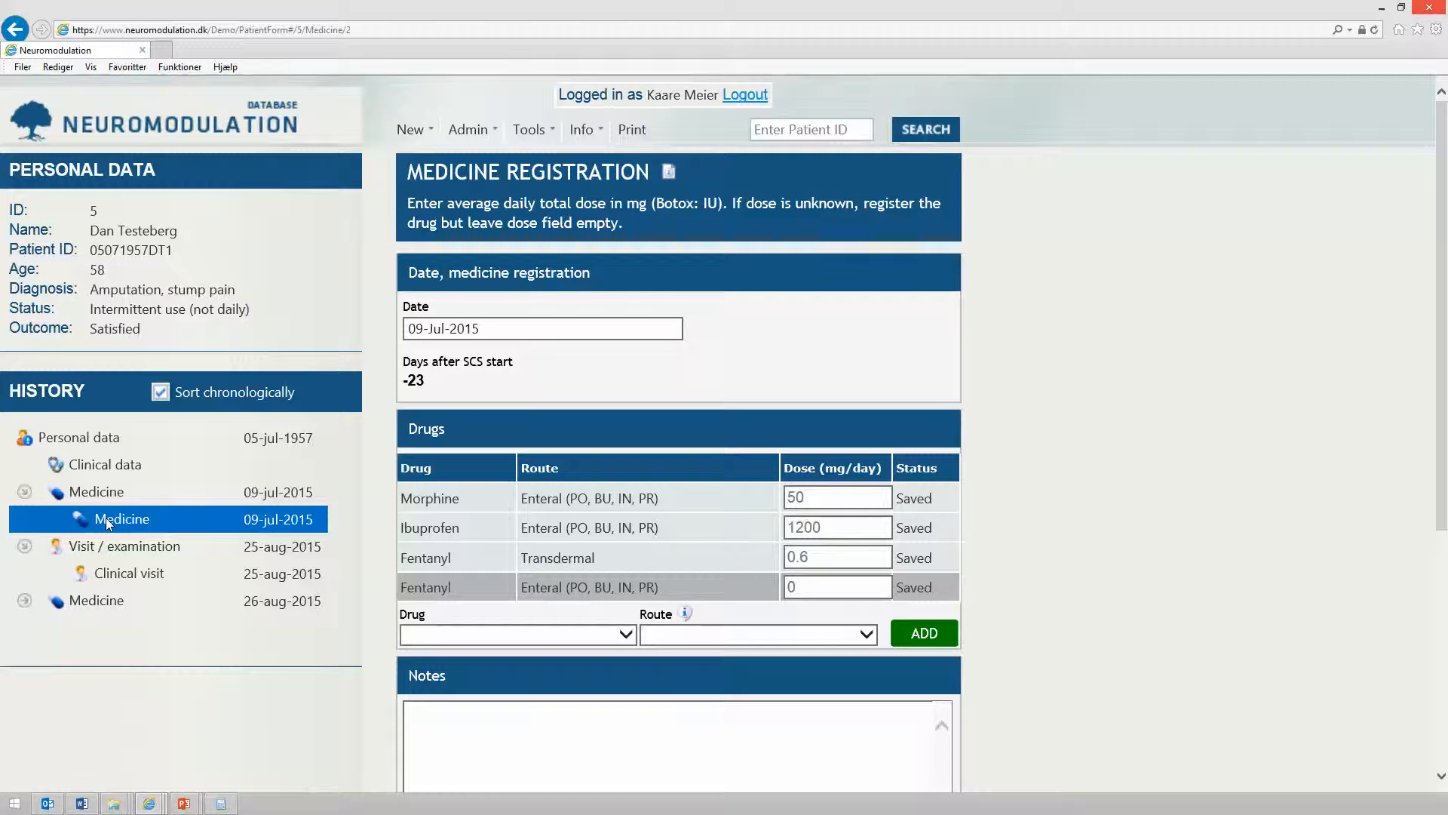
pyautogui.scroll(-2, 106, 518)
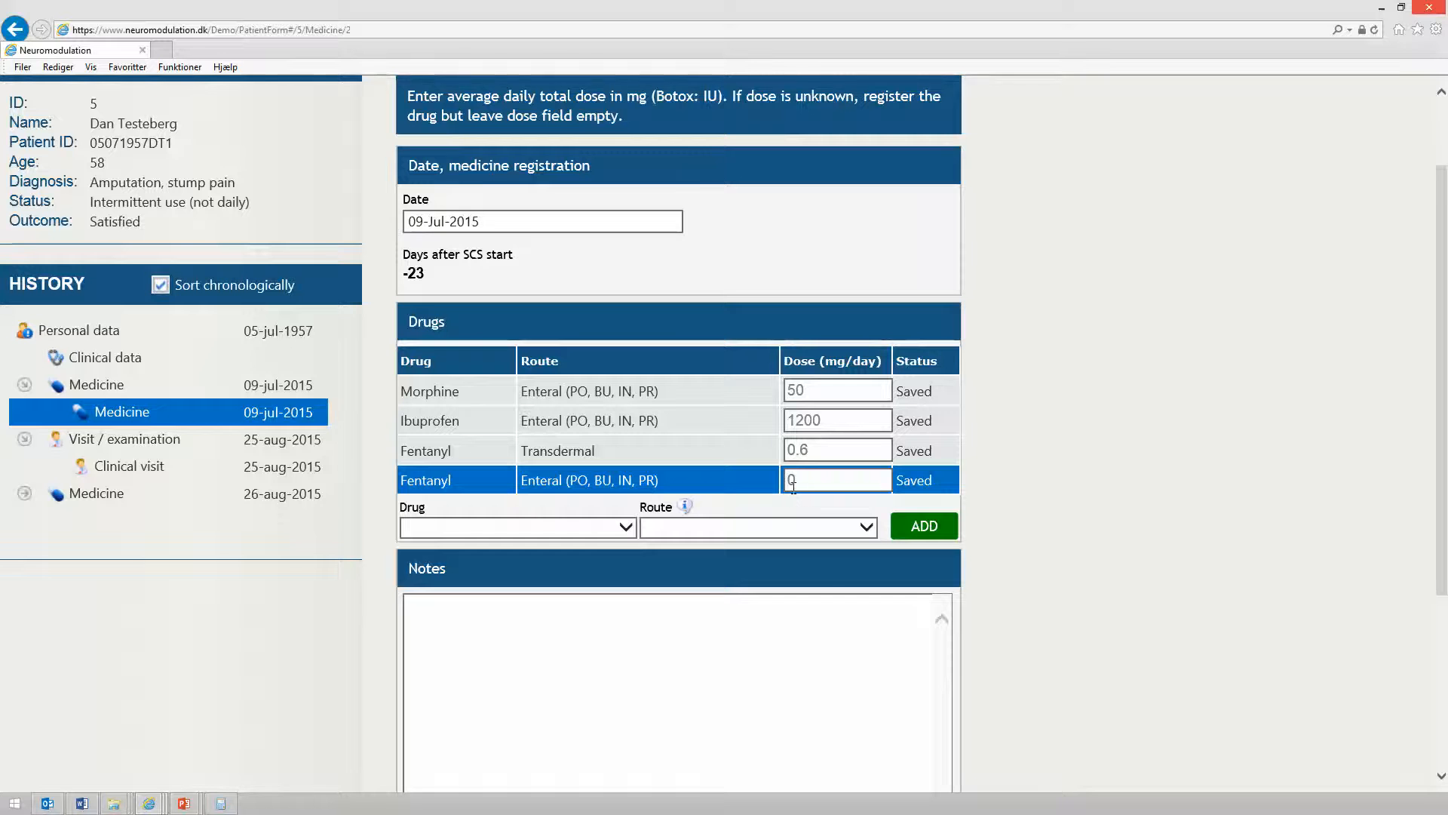
pyautogui.scroll(-3, 1227, 492)
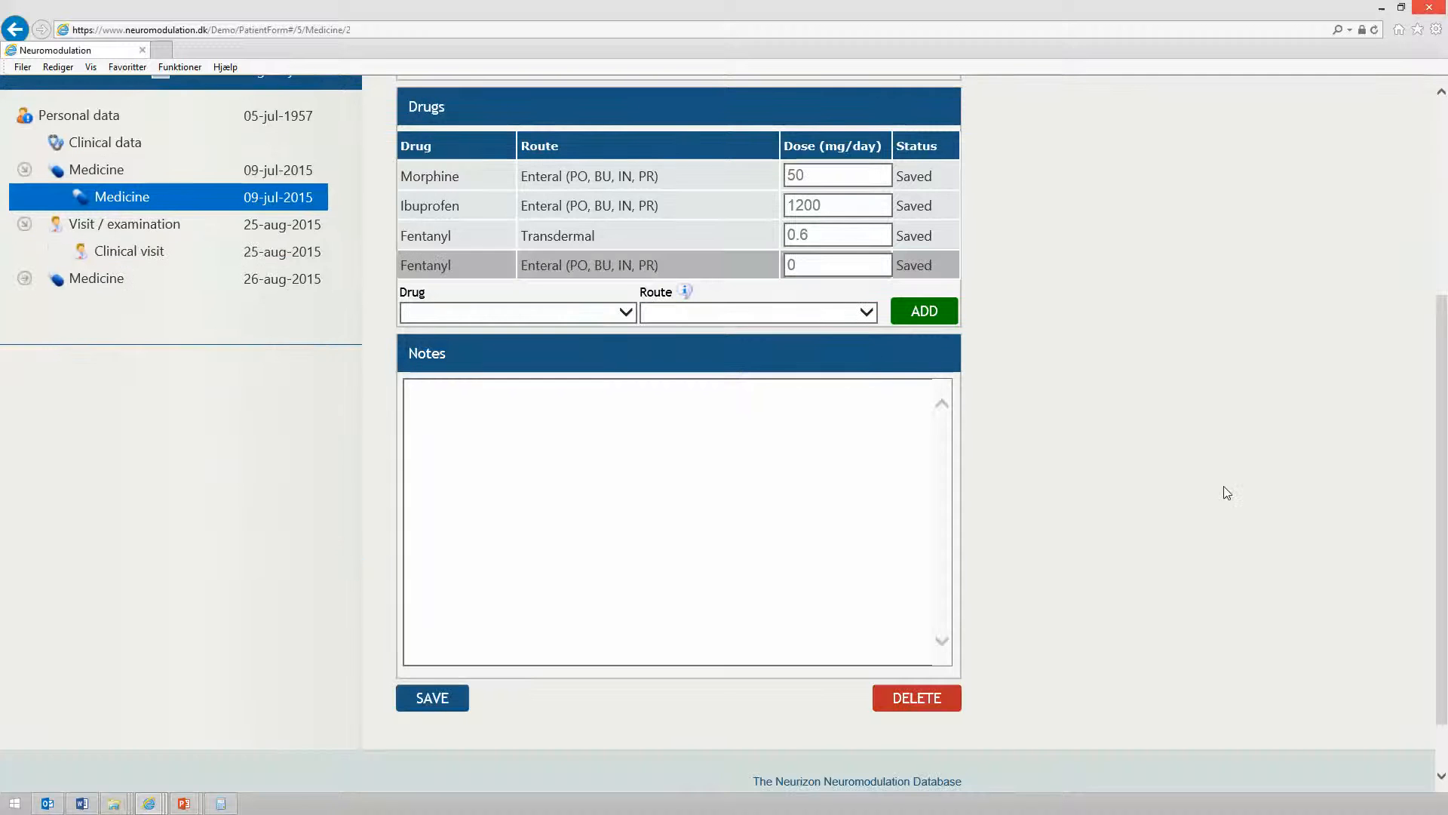
pyautogui.click(626, 314)
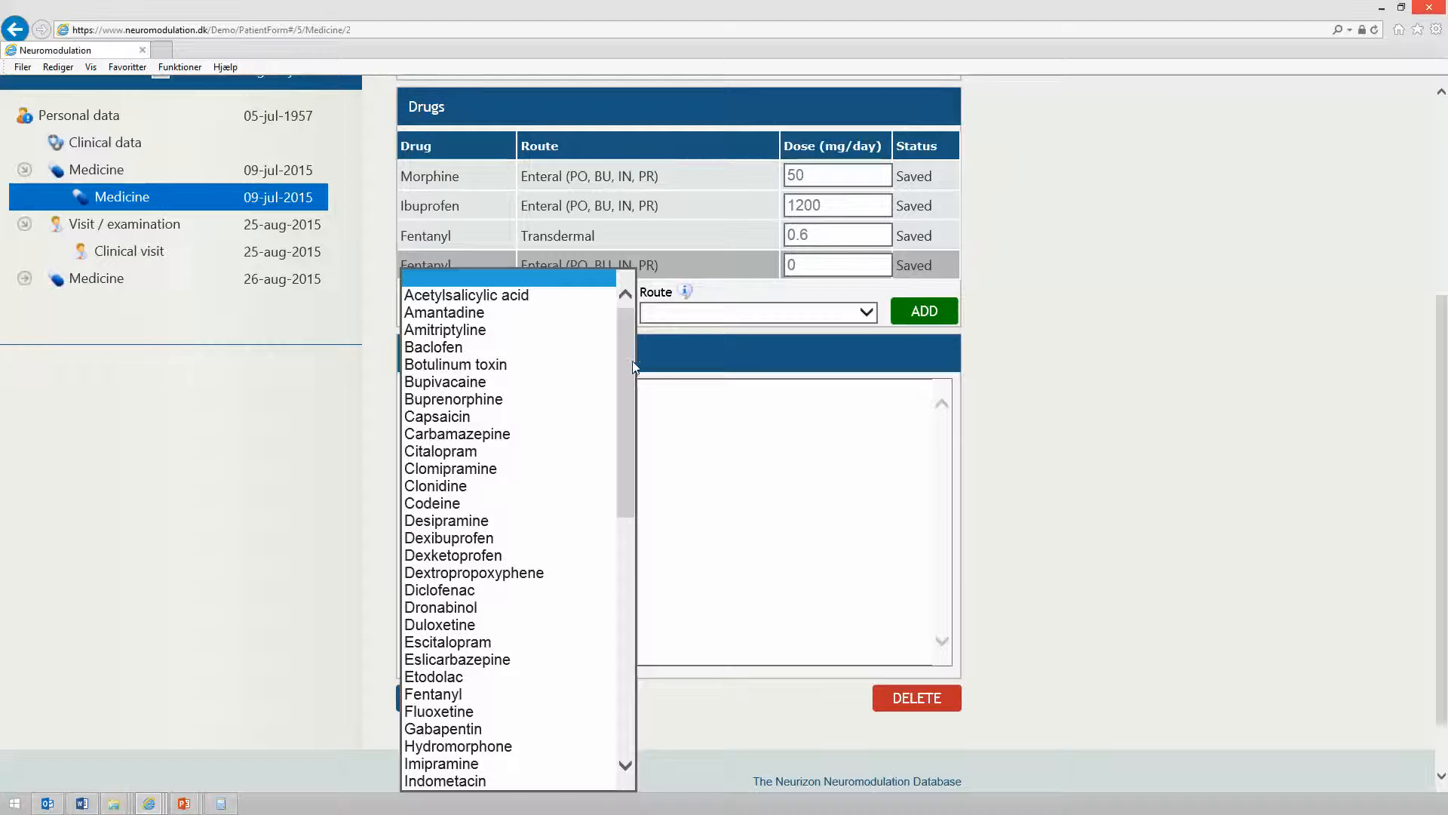
pyautogui.scroll(-3, 631, 373)
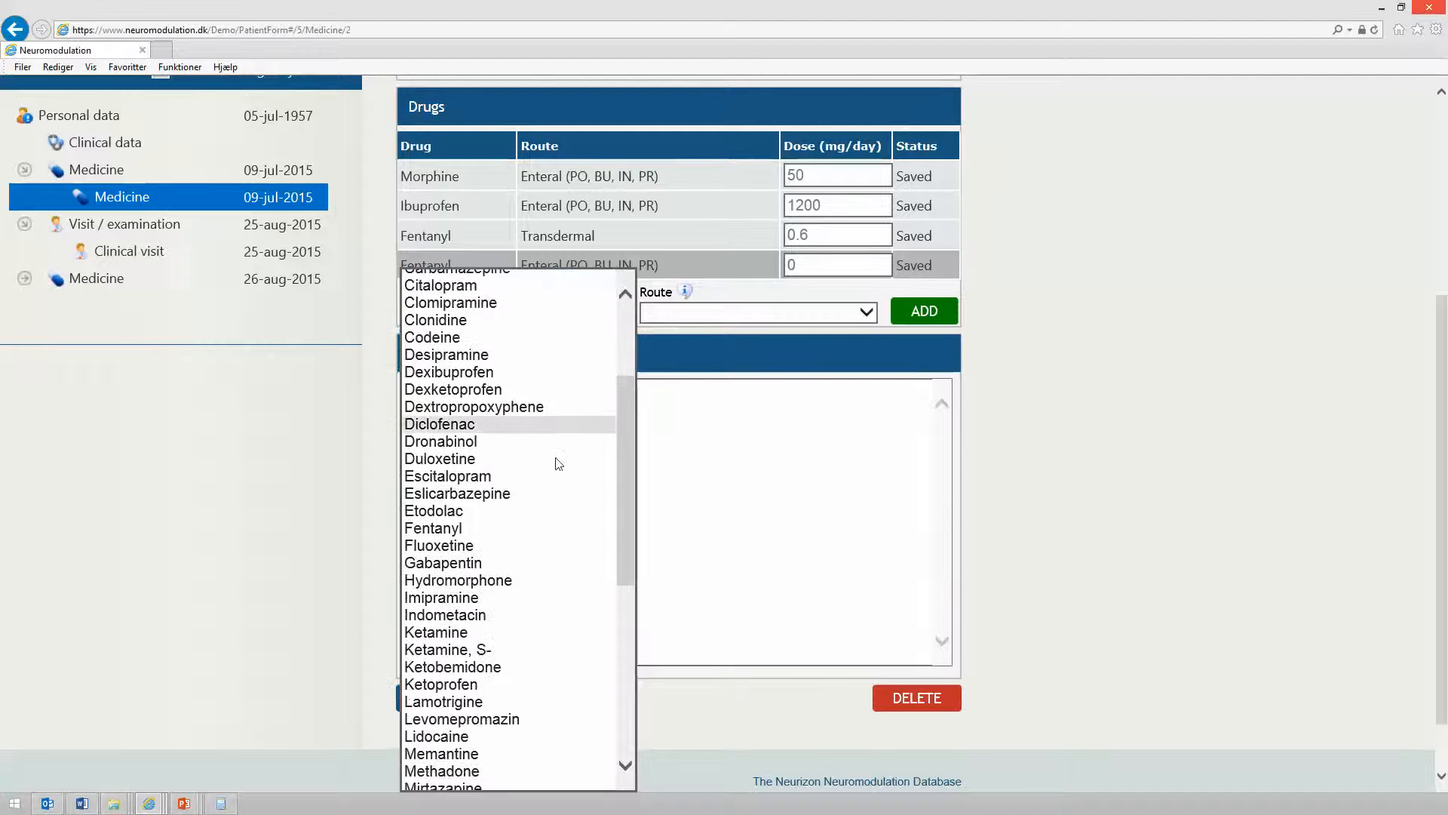
pyautogui.click(515, 563)
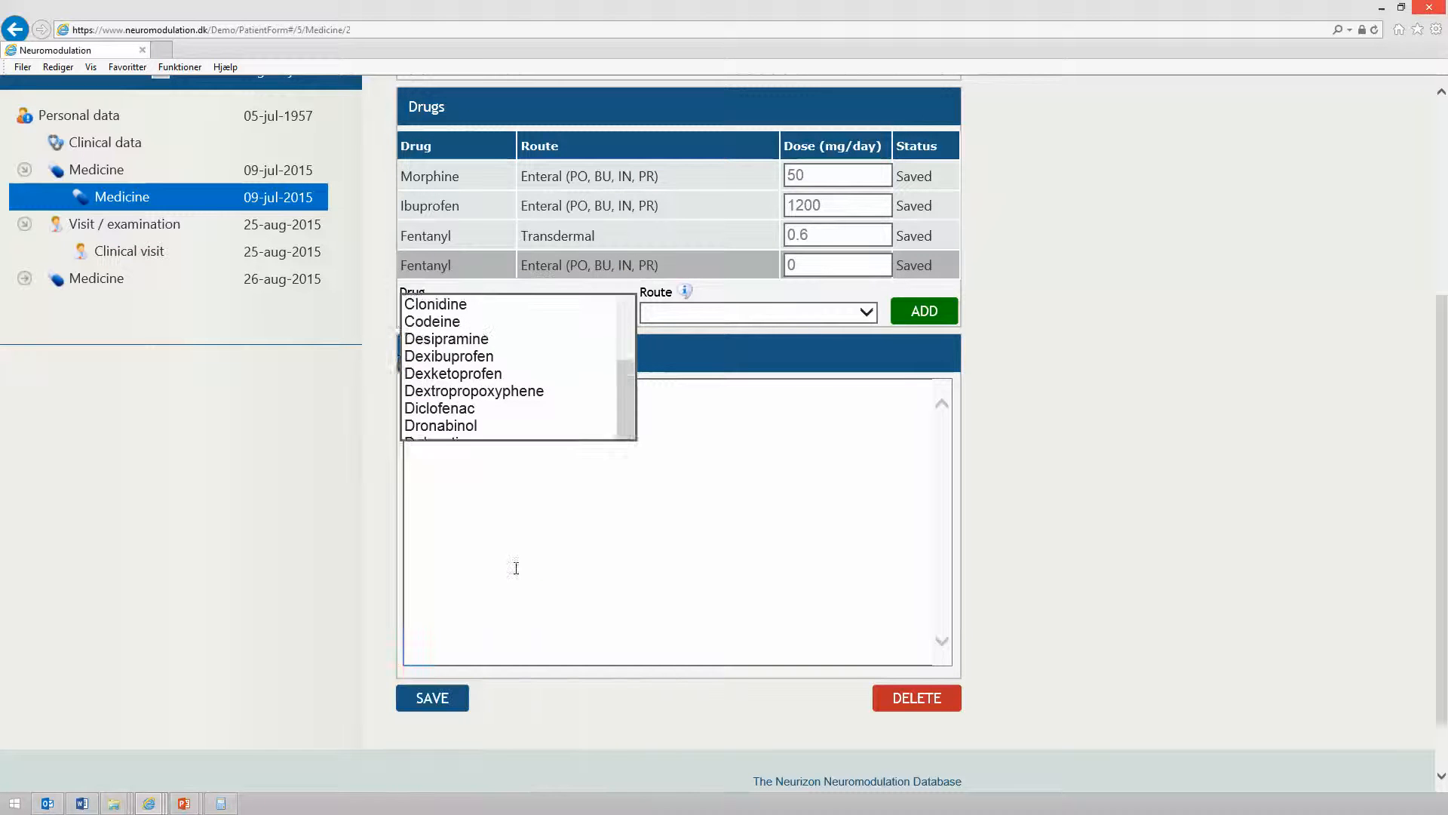
pyautogui.click(860, 319)
pyautogui.click(844, 329)
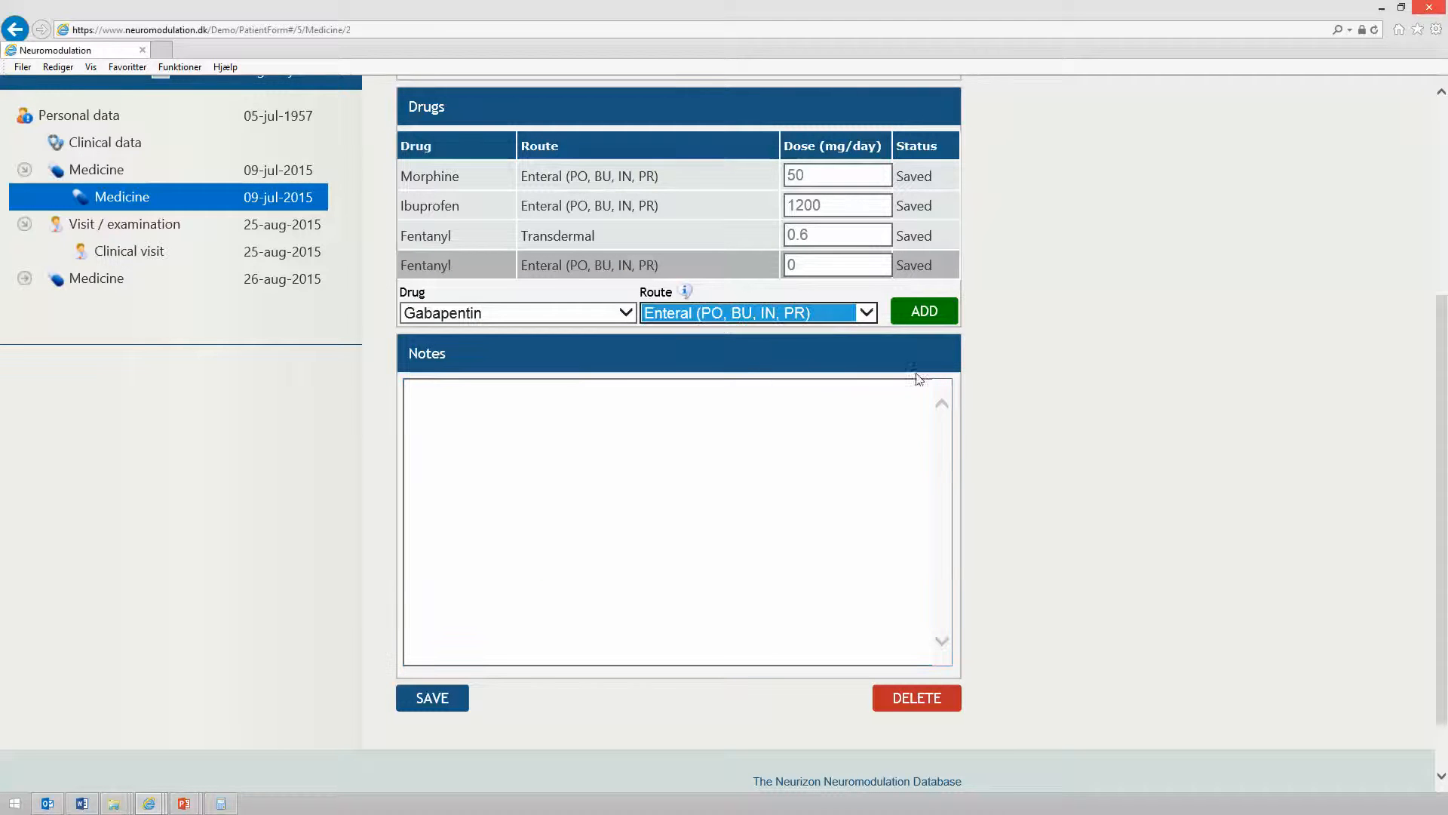
pyautogui.click(924, 311)
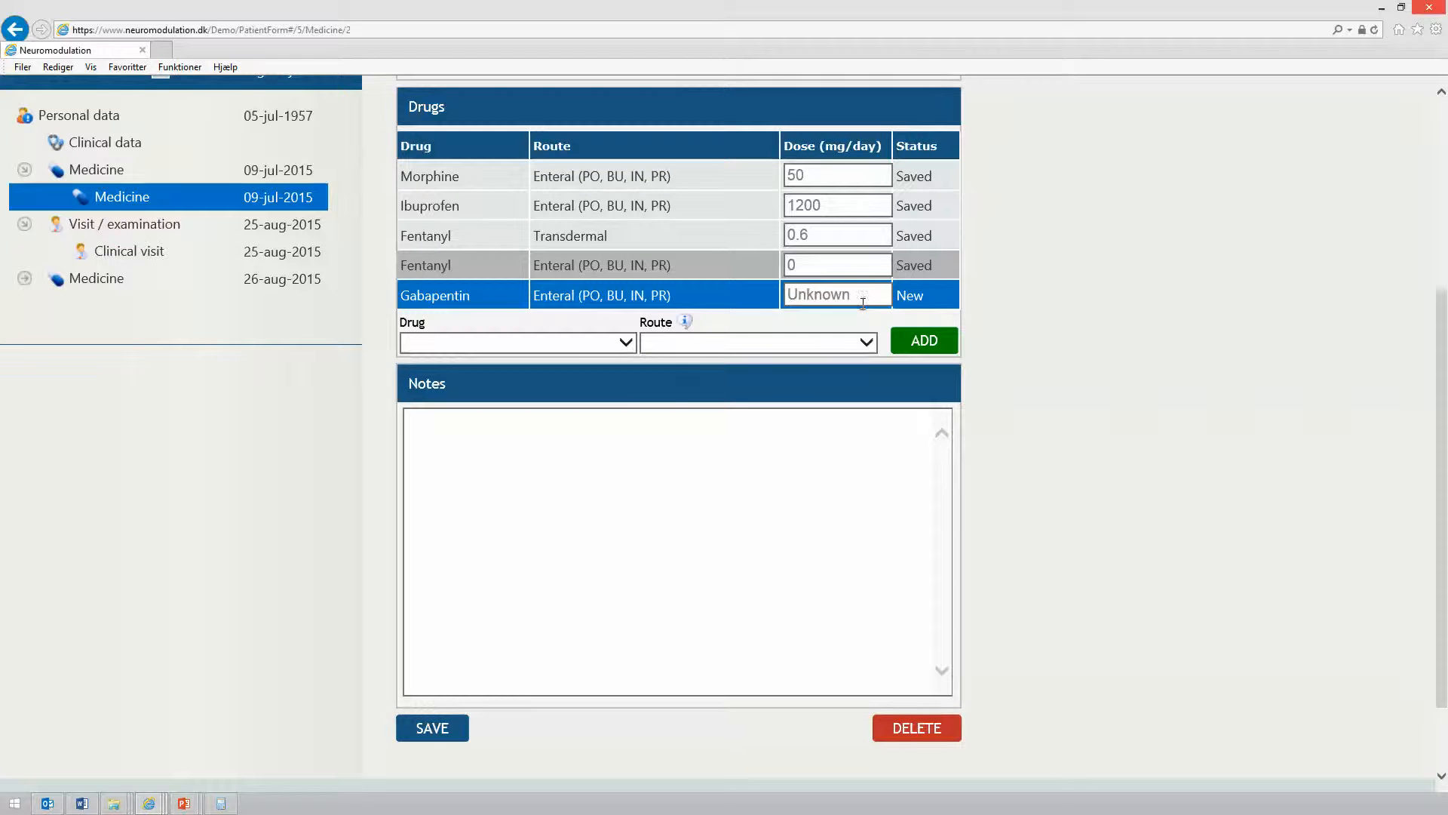
pyautogui.click(457, 728)
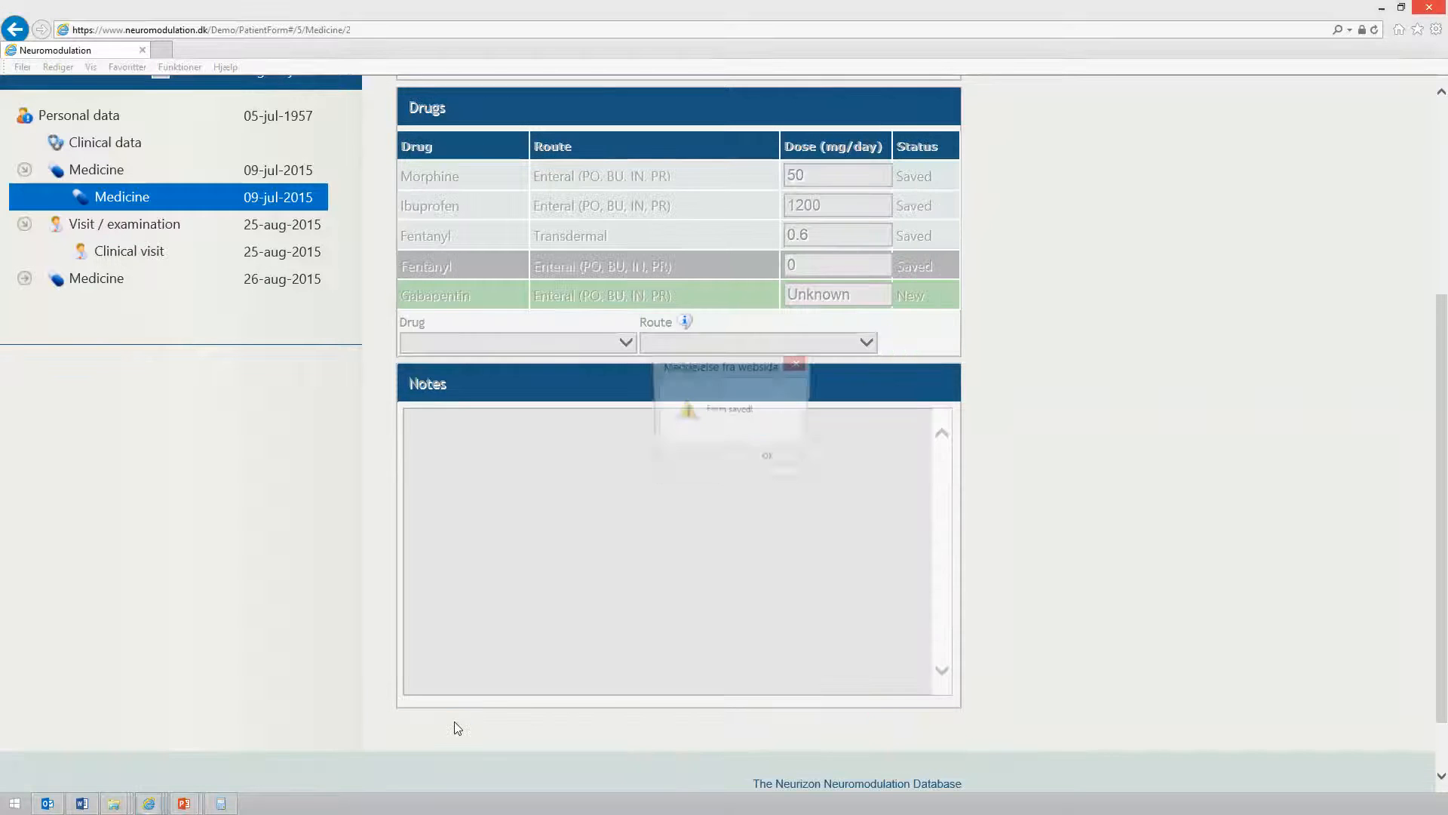
pyautogui.click(768, 460)
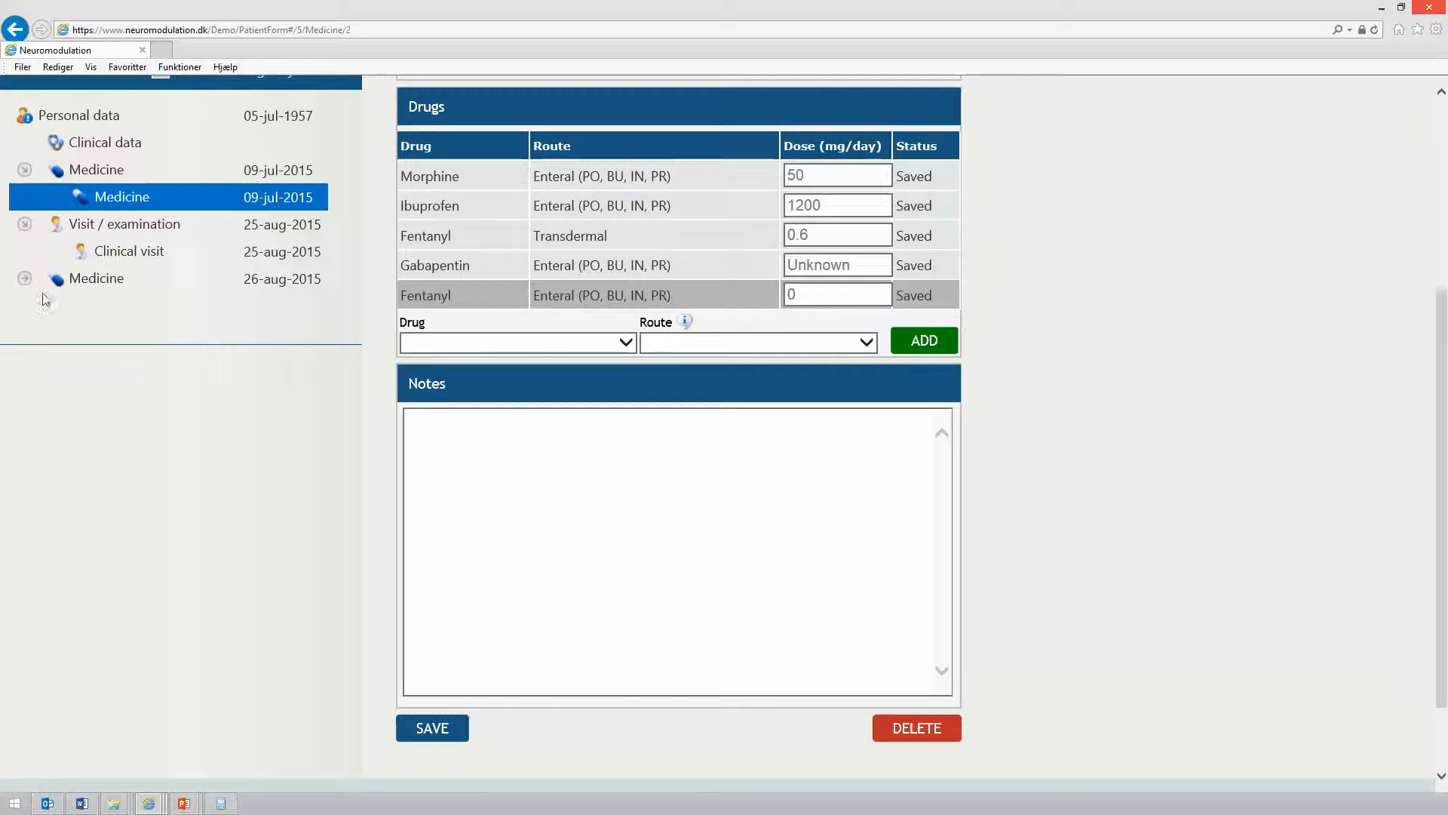
# In the 26-Aug-2015 medicine registration, set Gabapentin's dose to 600 mg/day and save the form
pyautogui.click(100, 281)
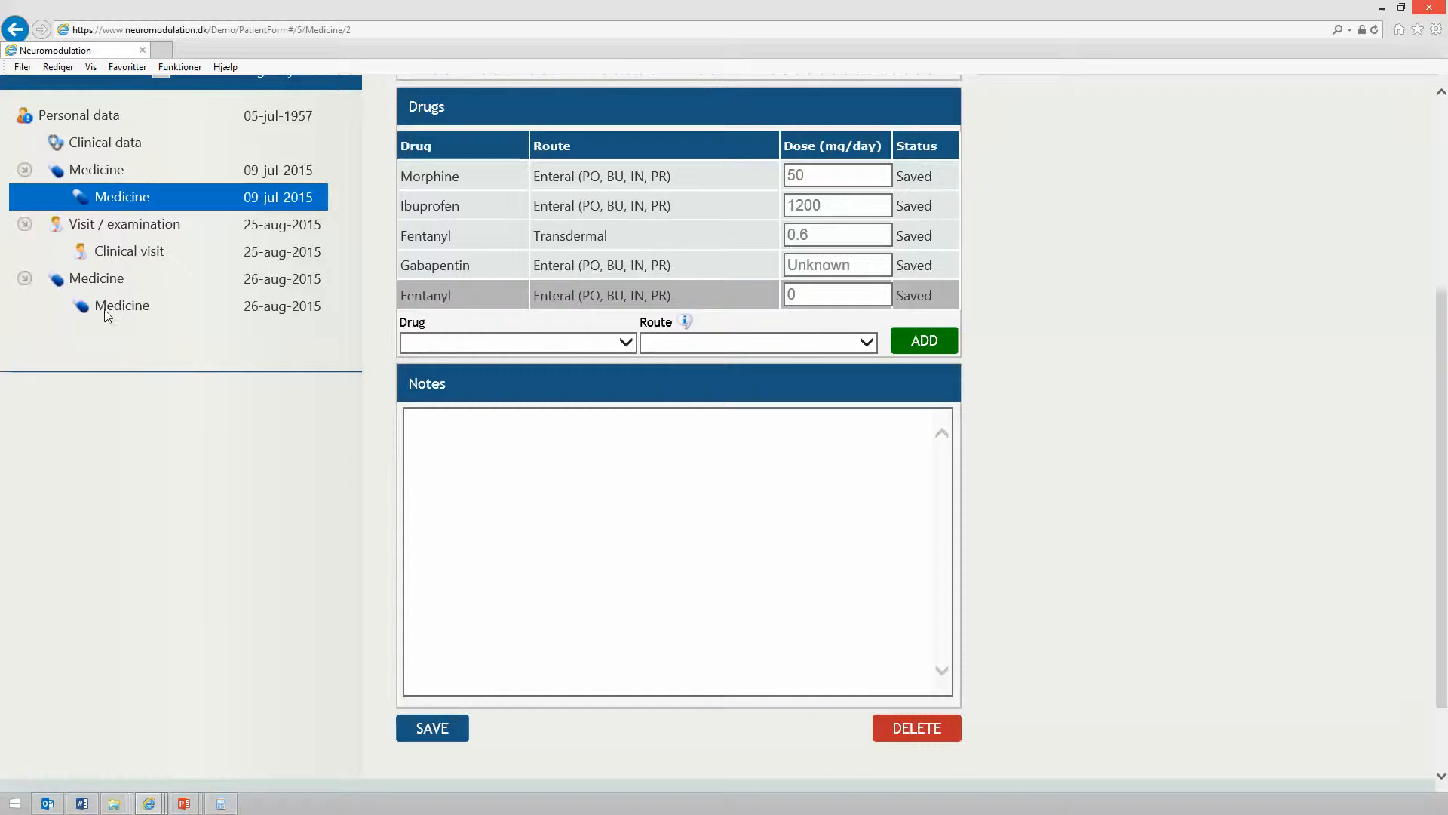
pyautogui.click(104, 309)
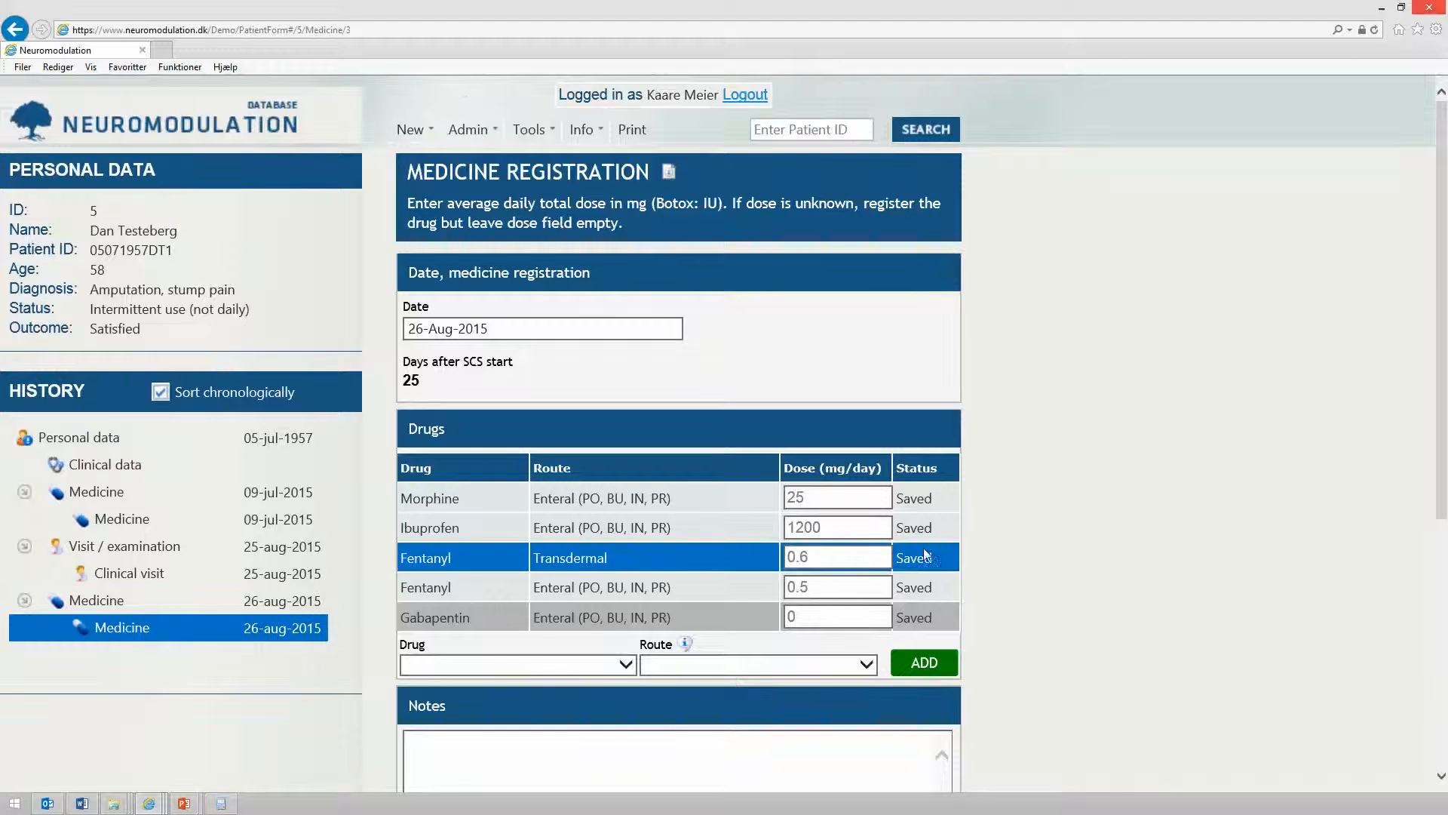
pyautogui.scroll(-3, 591, 542)
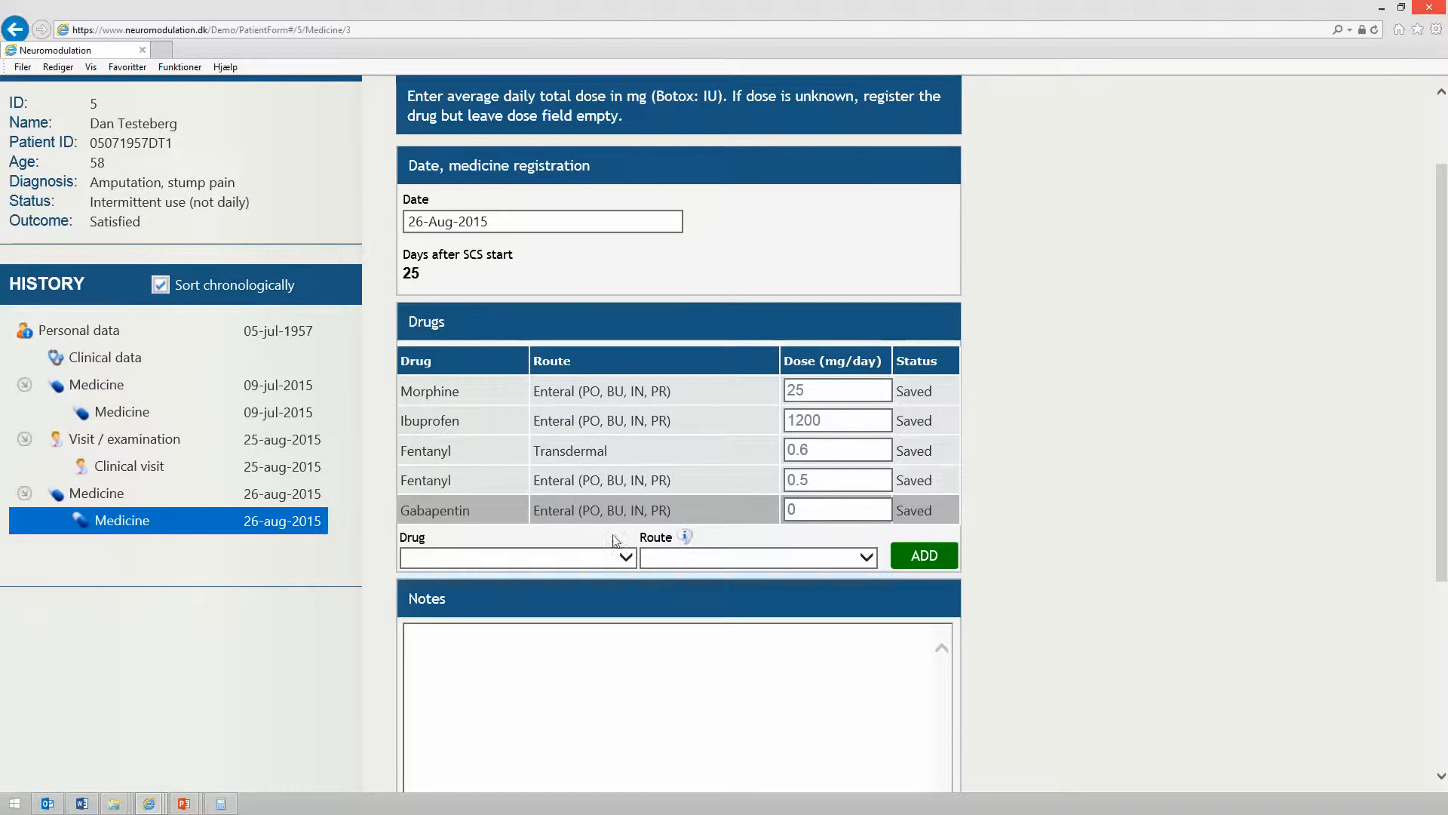
pyautogui.click(830, 509)
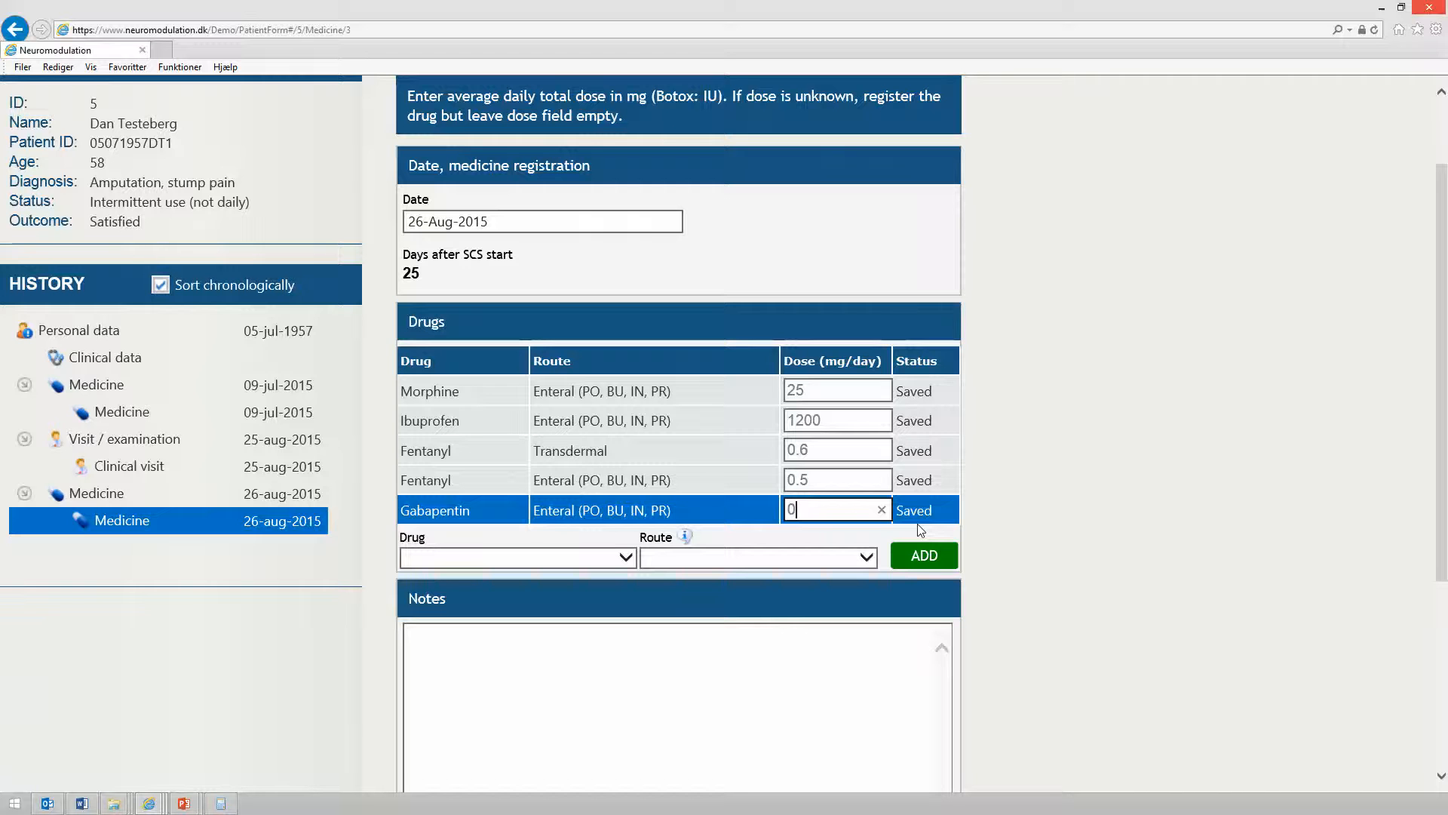
pyautogui.press('BackSpace')
pyautogui.write('600')
pyautogui.click(1021, 495)
pyautogui.scroll(-2, 1051, 487)
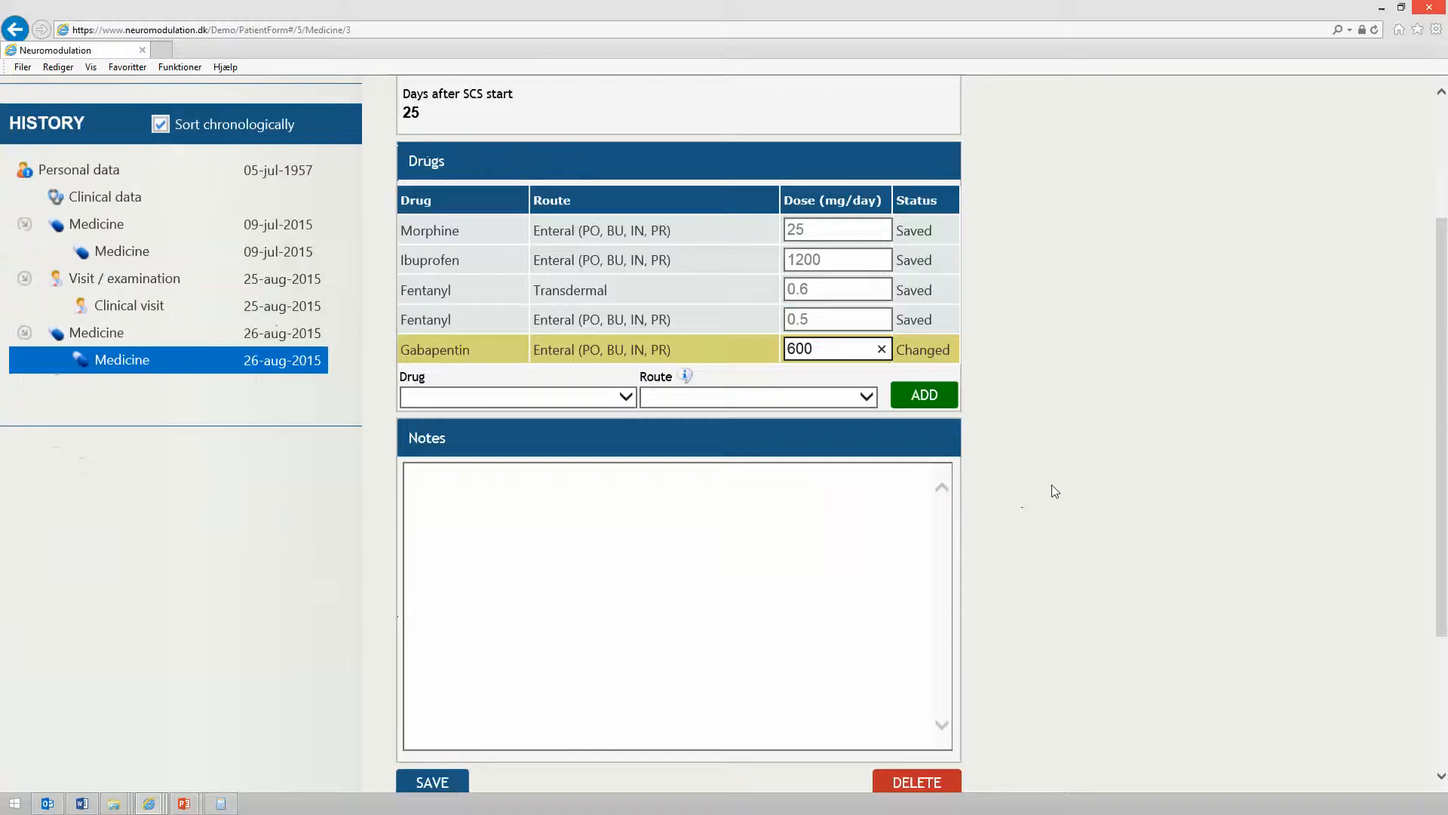
pyautogui.scroll(-2, 1055, 491)
pyautogui.click(430, 632)
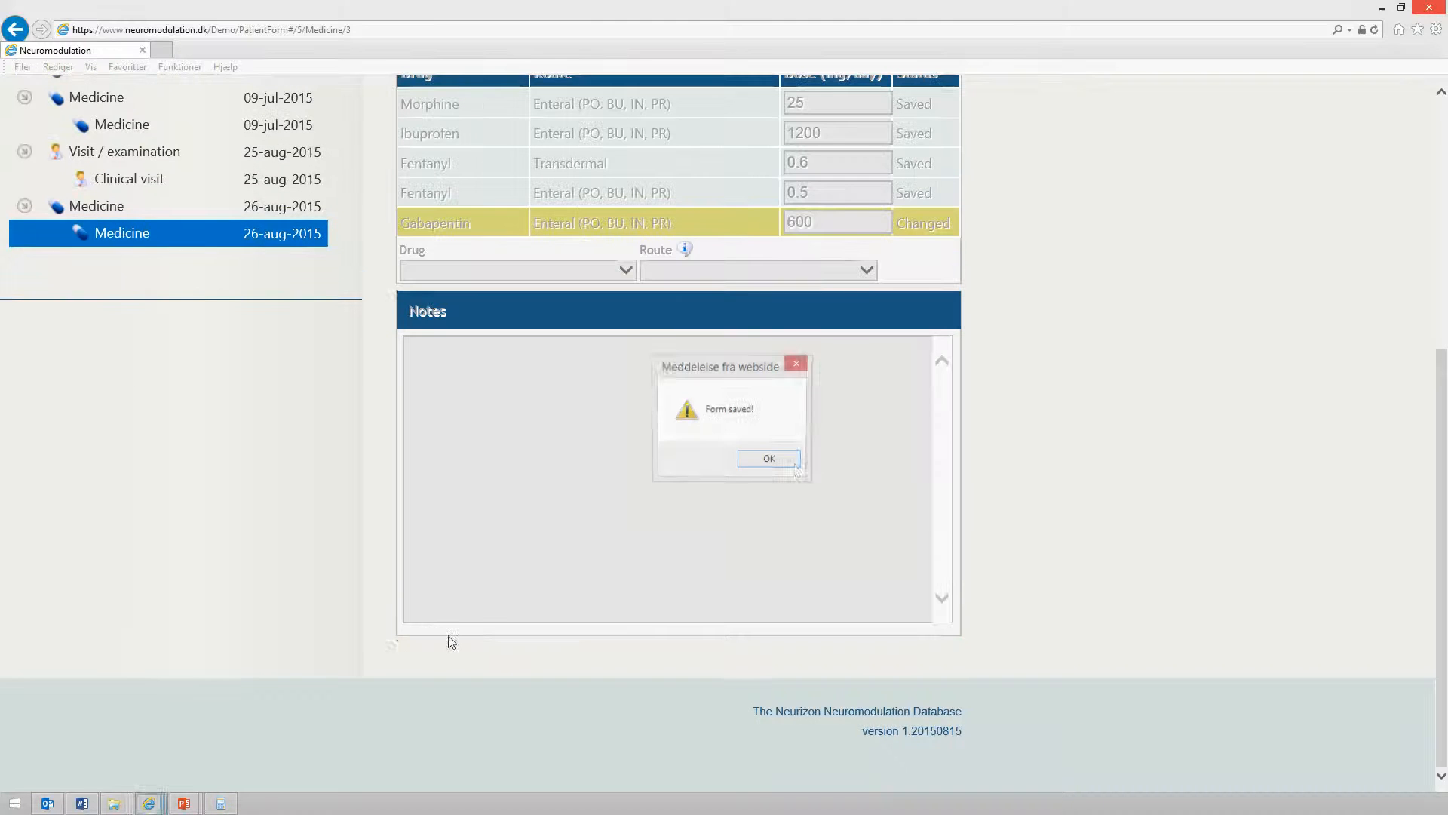
pyautogui.click(770, 460)
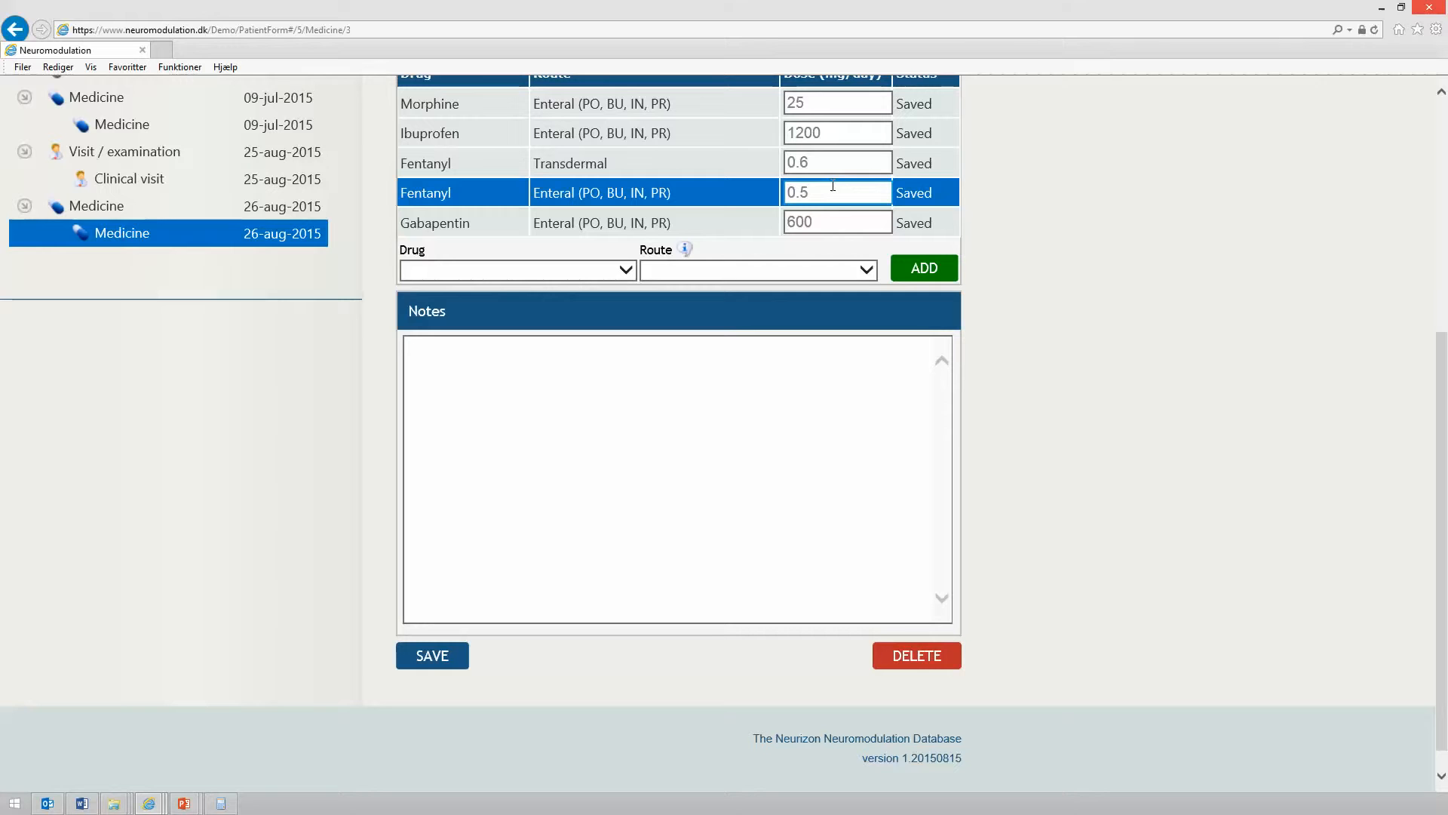
pyautogui.click(831, 223)
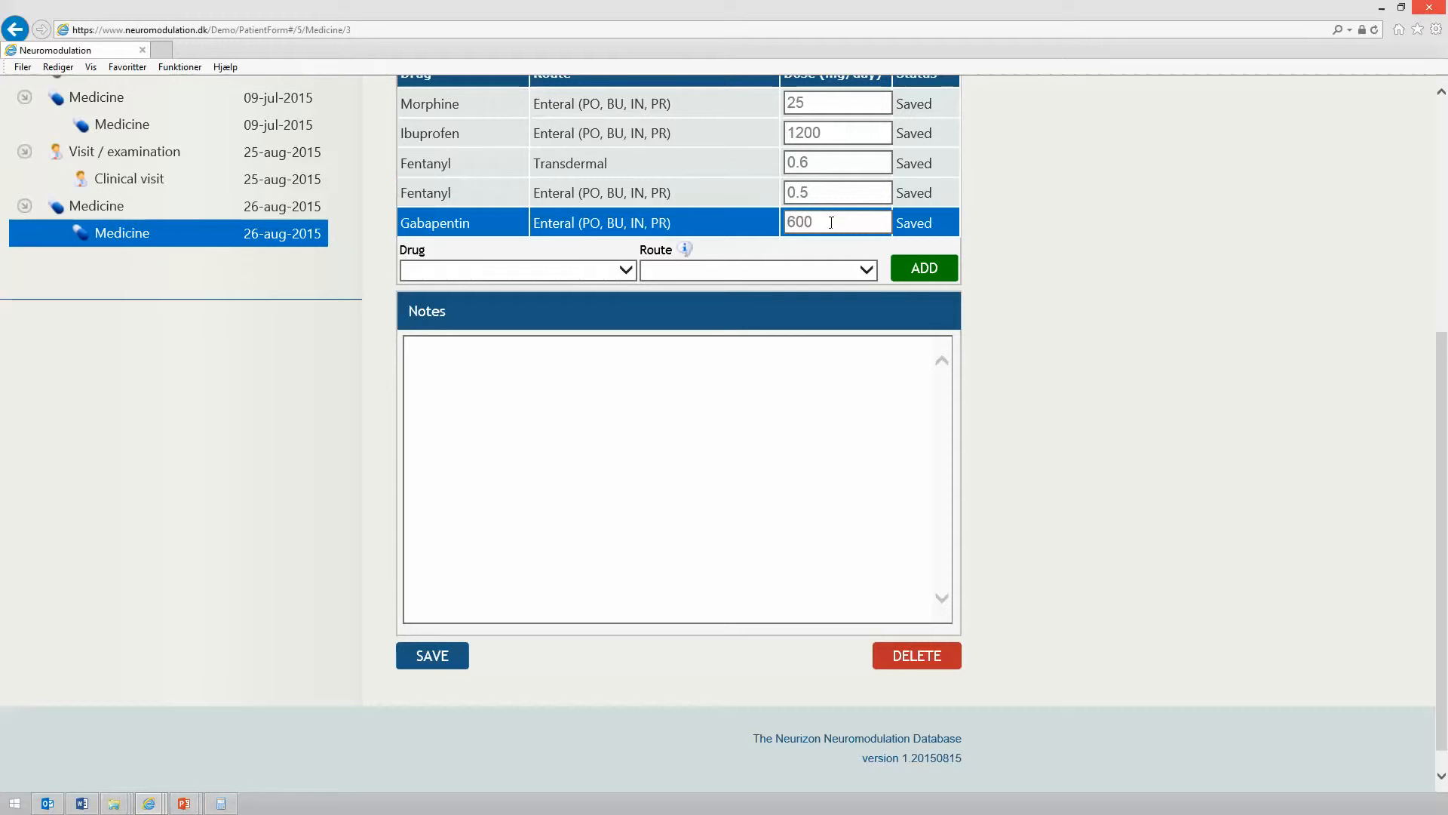